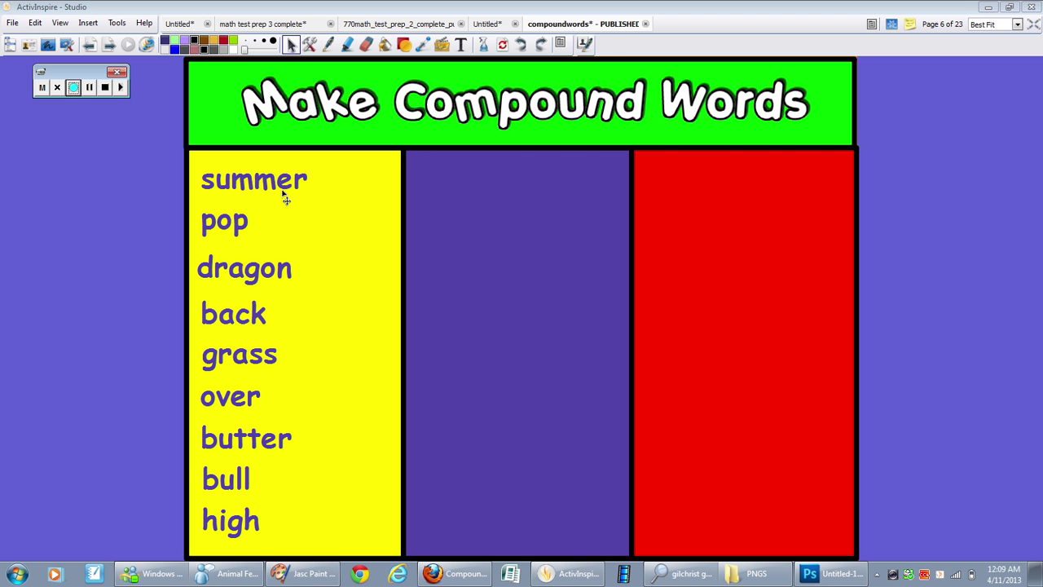
Step: Drag summer, pop and dragon into the red column, forming summertime, popcorn and dragonfly
left_click_drag(285, 199, 745, 189)
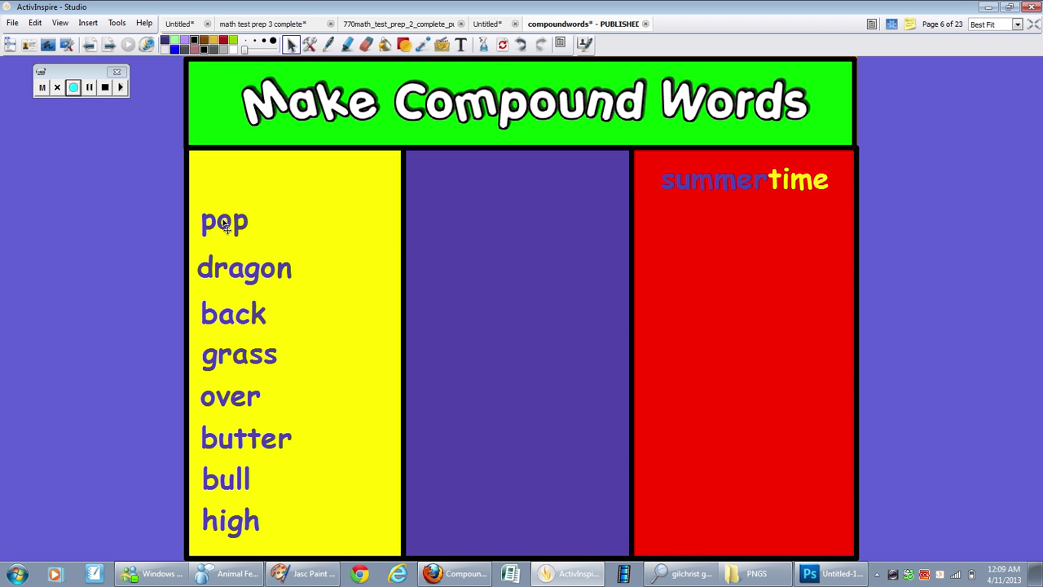
left_click_drag(224, 225, 735, 243)
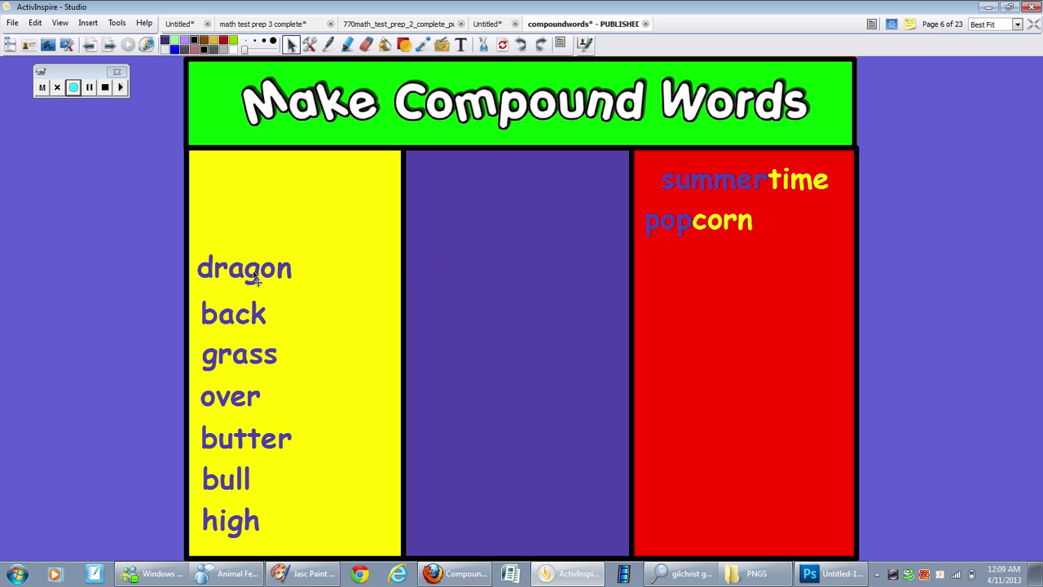
left_click_drag(256, 276, 572, 282)
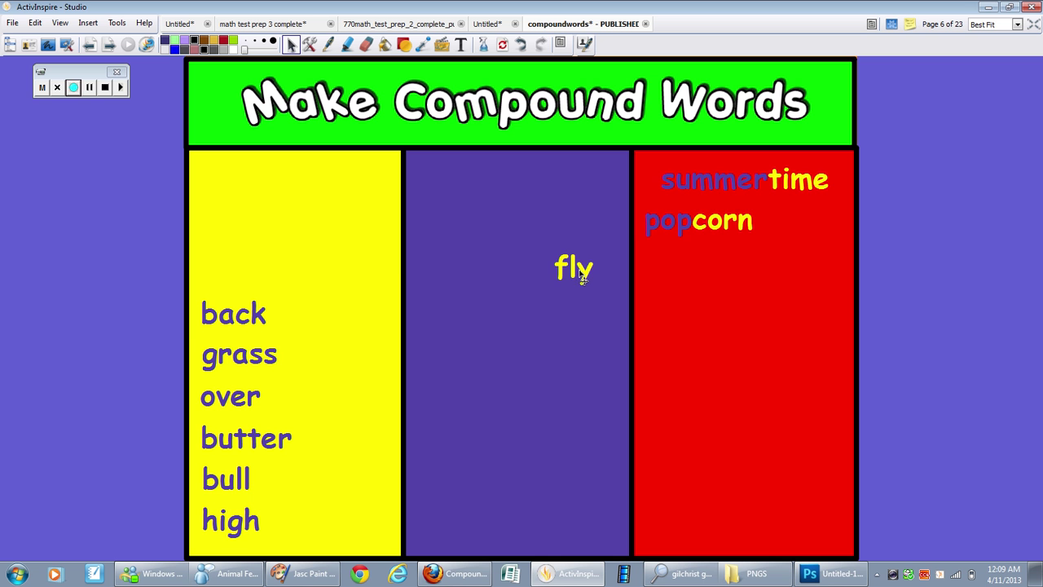
left_click_drag(585, 280, 345, 275)
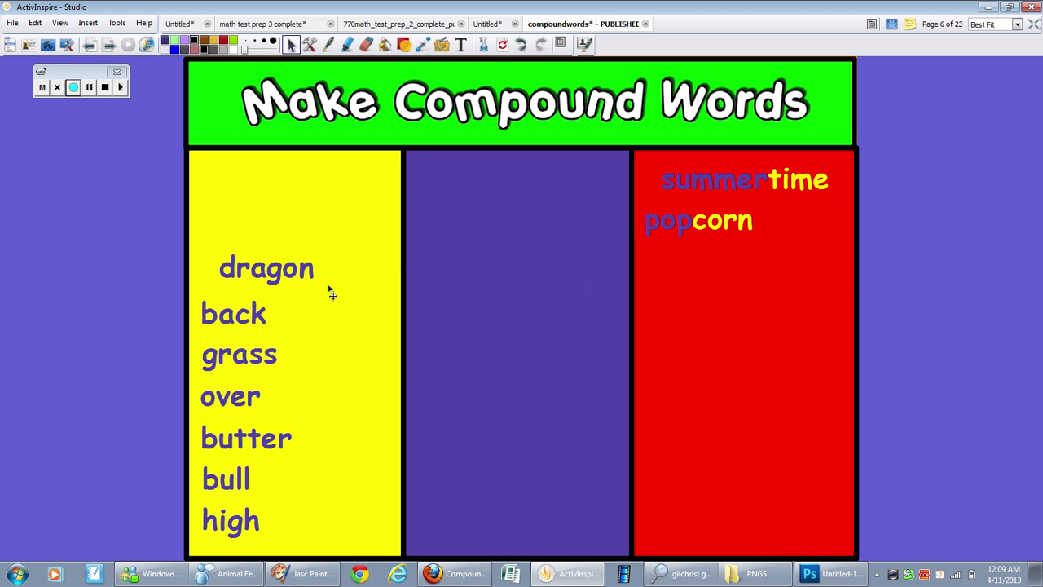
left_click_drag(298, 287, 764, 279)
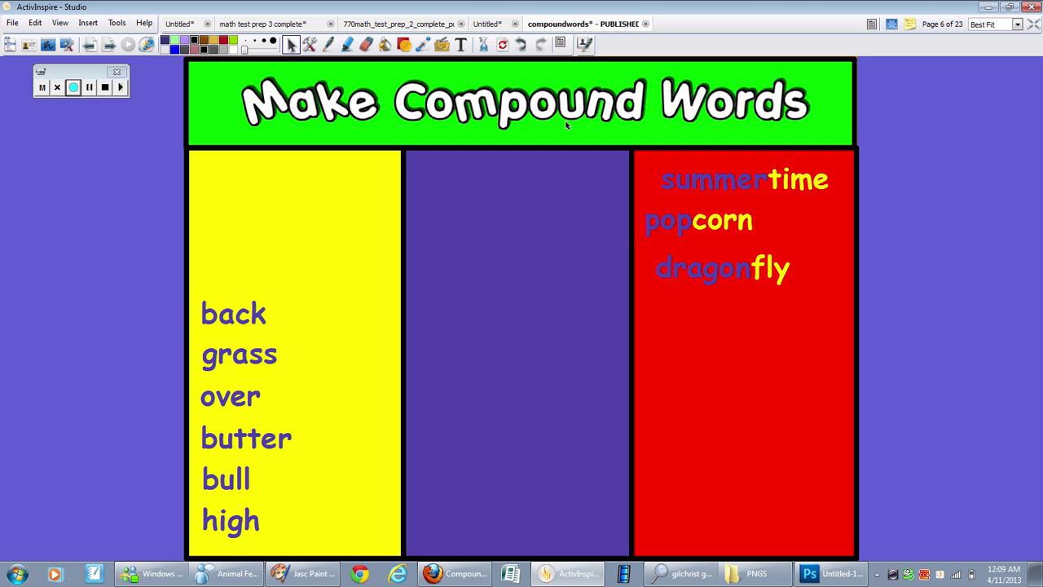
Step: On the Untitled flipchart, draw green, yellow and blue rectangles as three columns
left_click(489, 30)
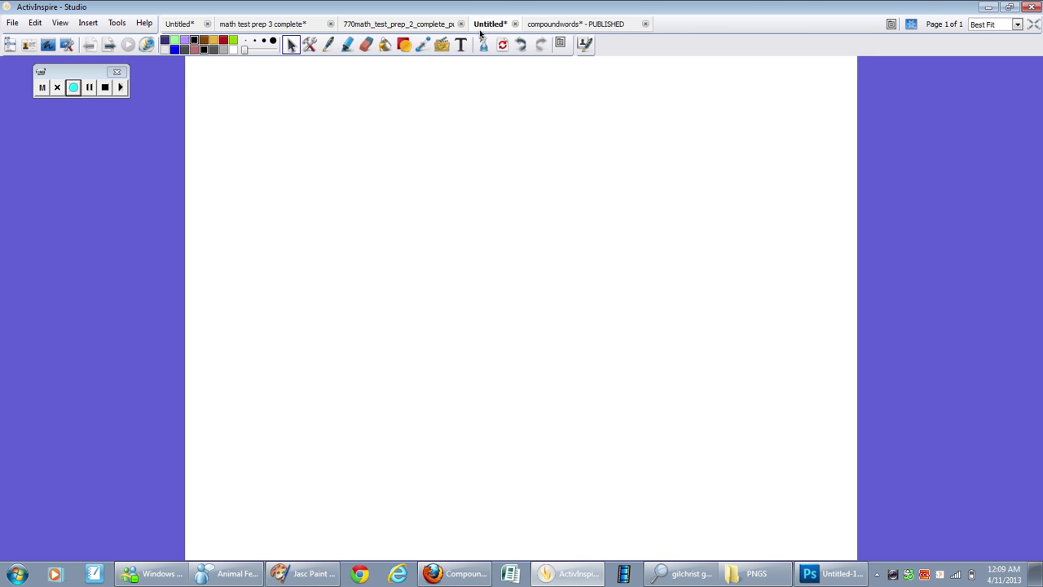
left_click(404, 45)
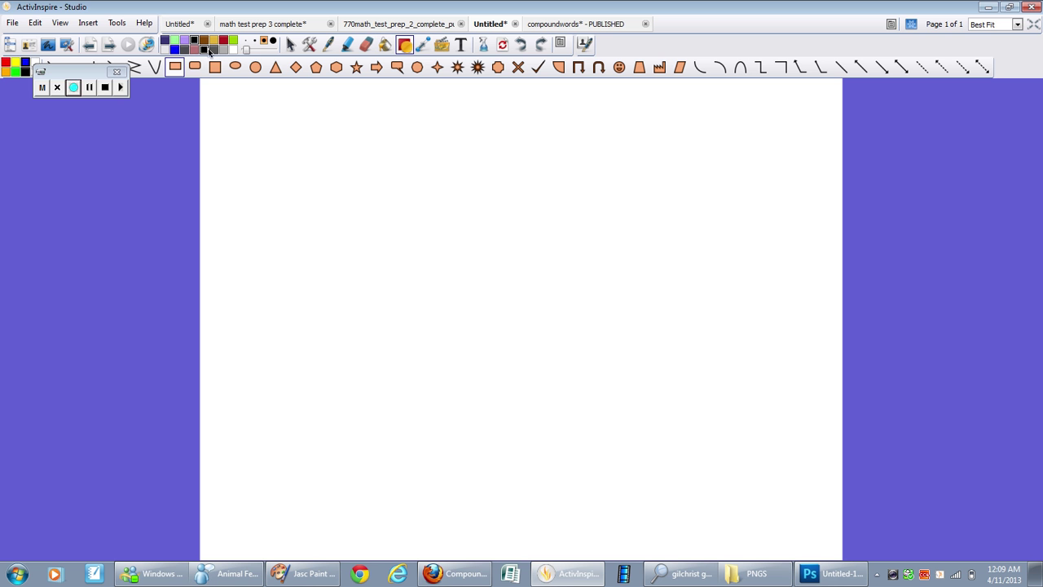
left_click_drag(96, 72, 77, 135)
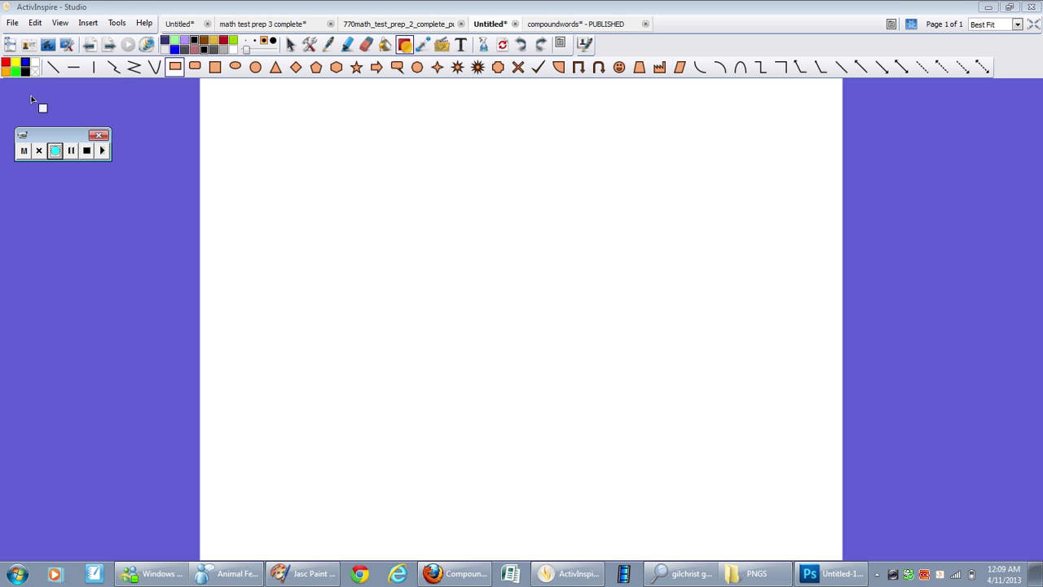
left_click(14, 72)
left_click_drag(215, 87, 826, 554)
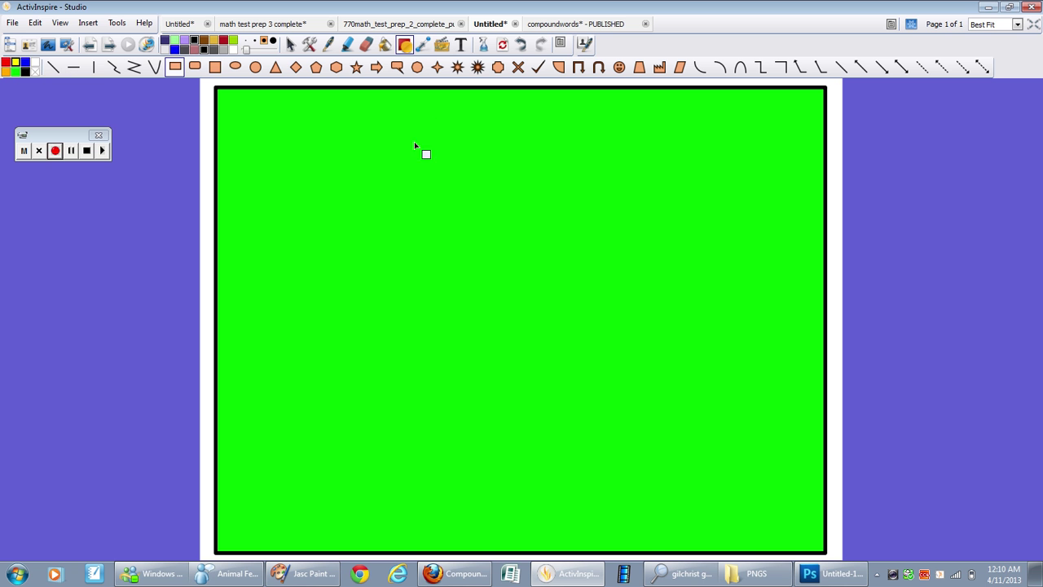
left_click_drag(424, 91, 638, 552)
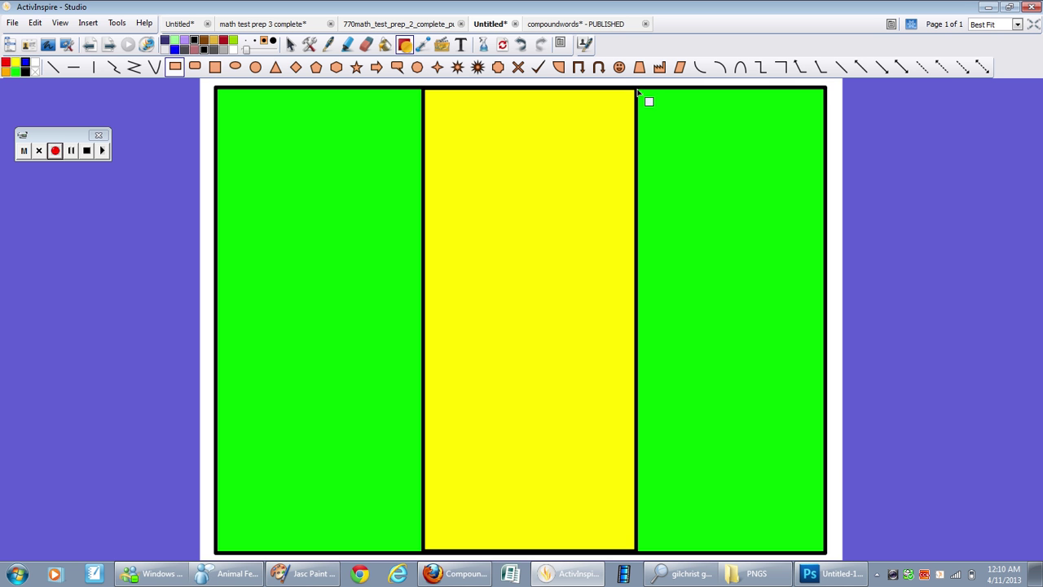
left_click_drag(638, 89, 825, 555)
Step: Nudge the yellow rectangle left and widen the blue one so the columns adjoin
left_click(291, 44)
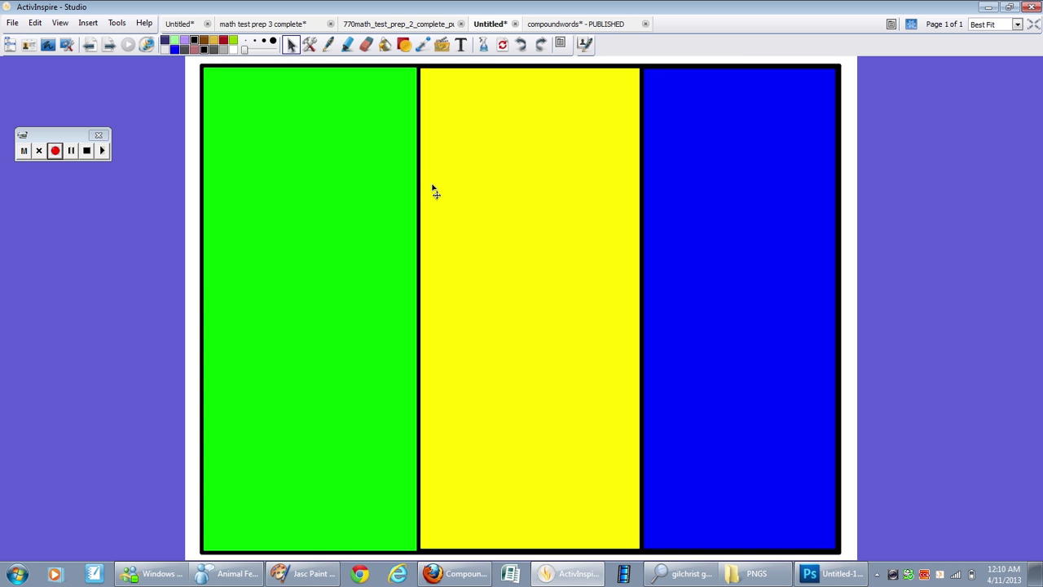
left_click_drag(431, 191, 419, 187)
left_click(649, 253)
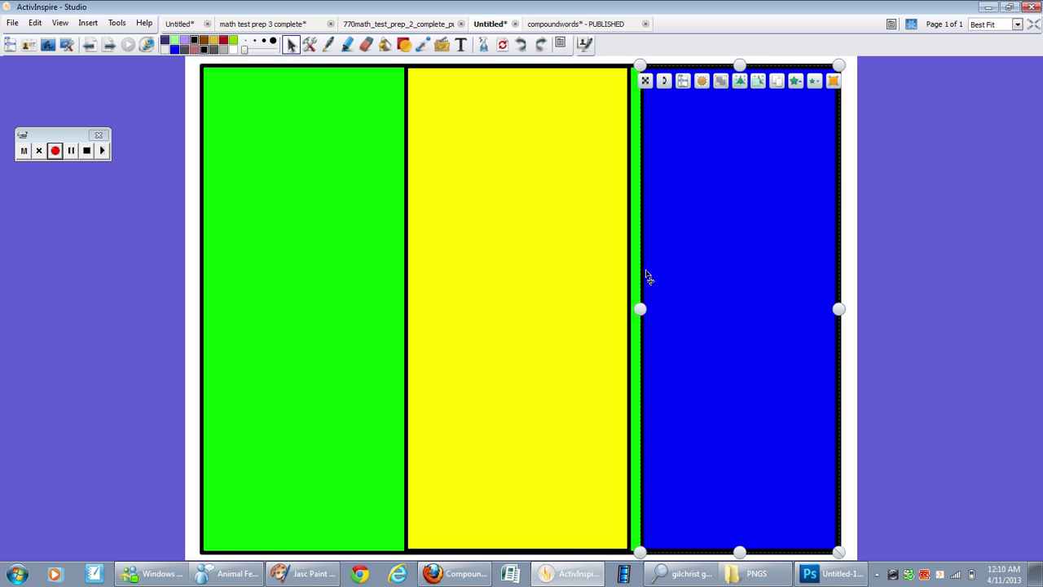
left_click_drag(641, 308, 628, 307)
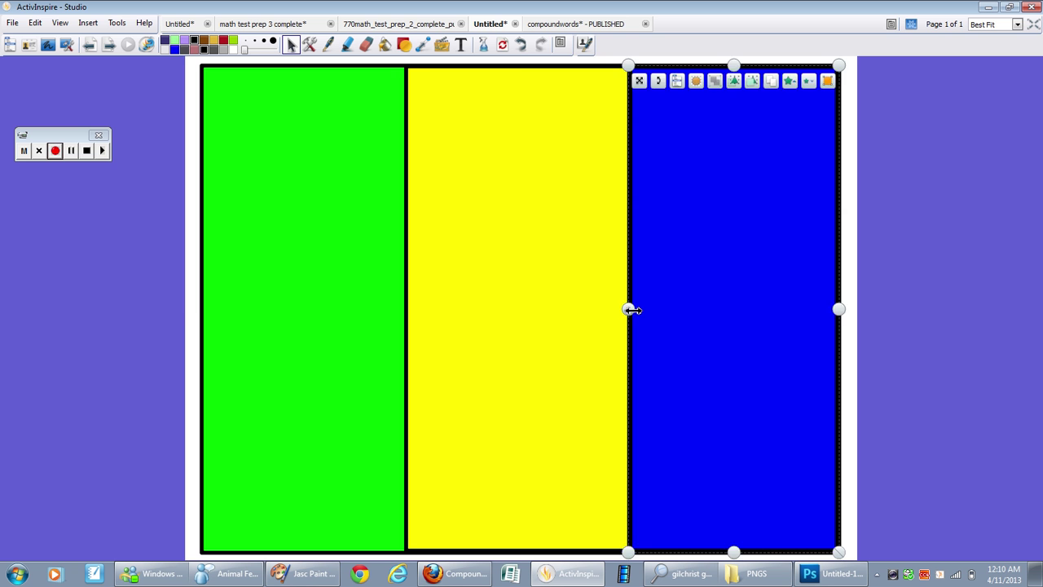
left_click(892, 249)
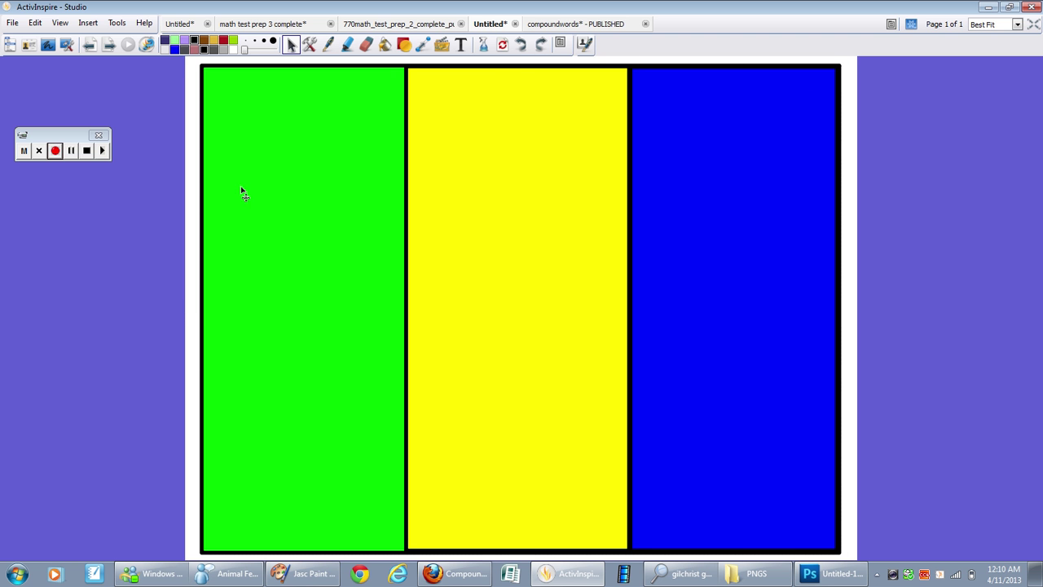
Step: Type the word 'popcorn' in black text in the green column
key("ctrl+a")
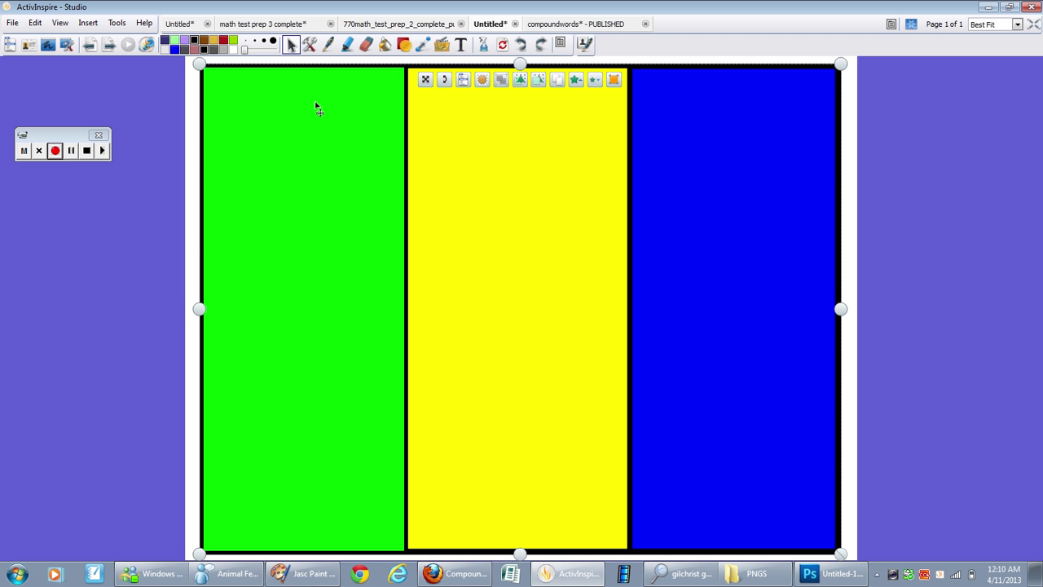
left_click(460, 45)
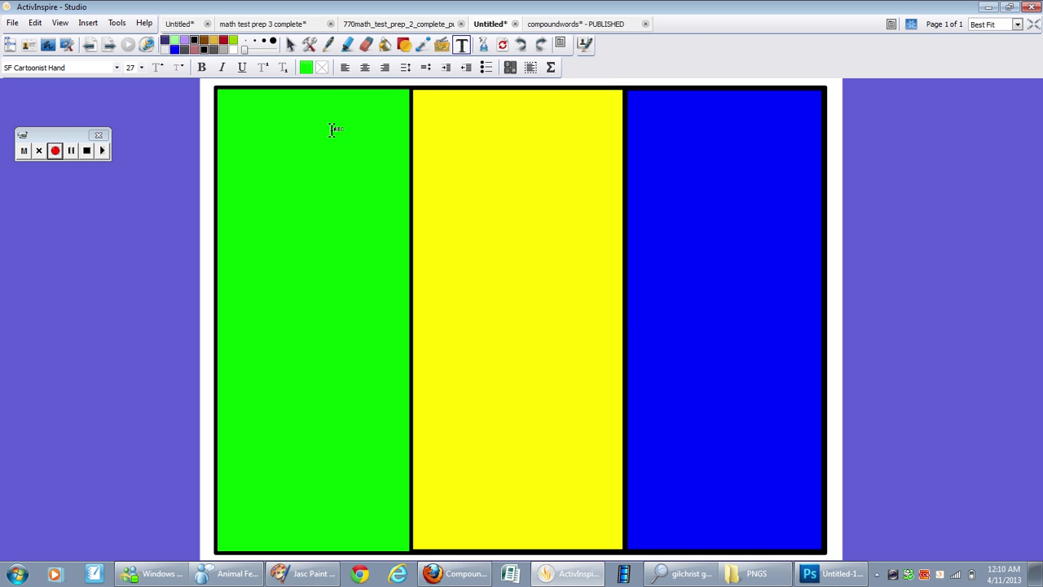
left_click(306, 68)
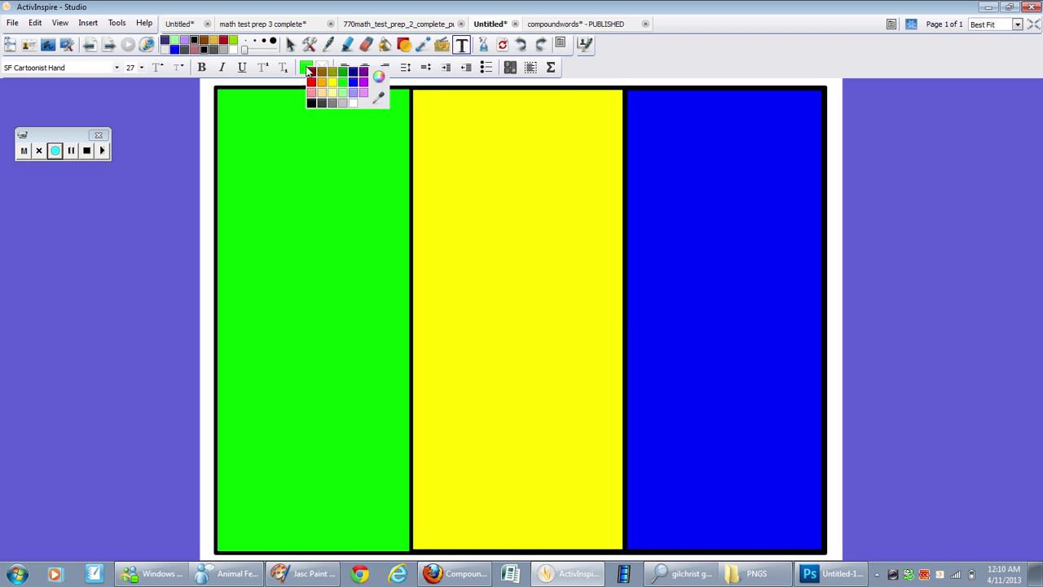
left_click(312, 107)
left_click(266, 149)
type("popco")
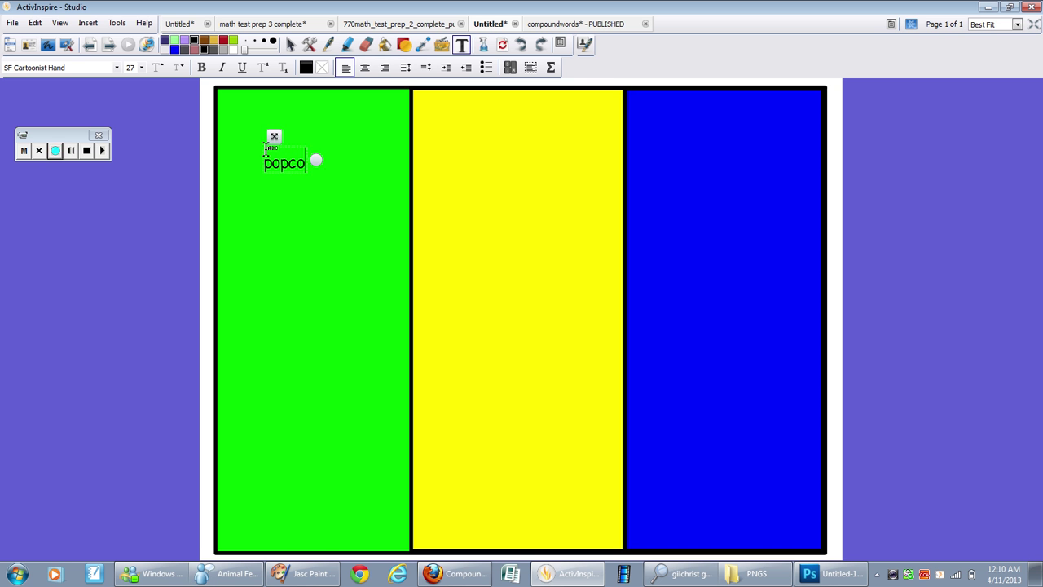
key("BackSpace")
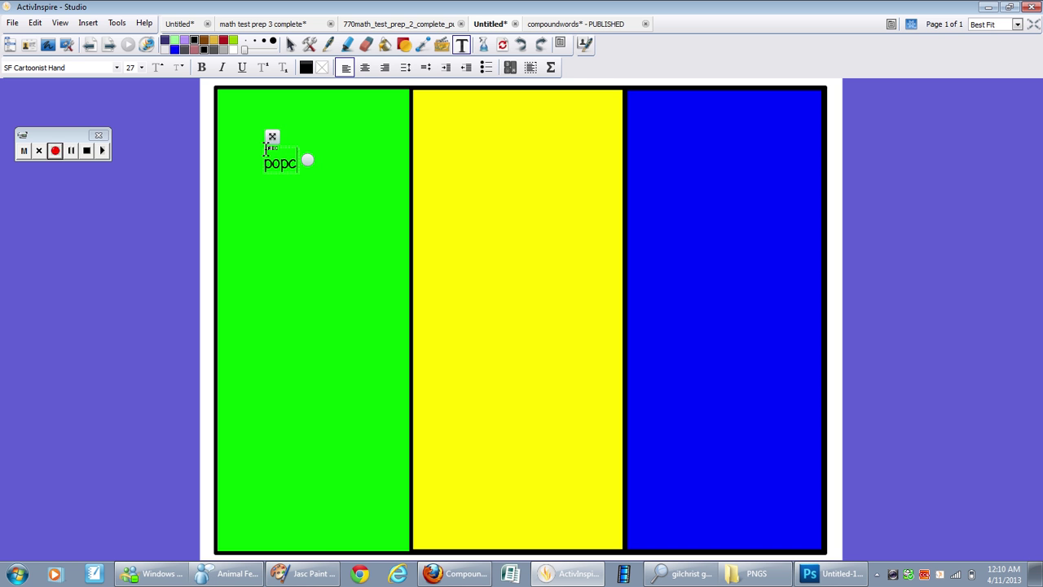
type("orn")
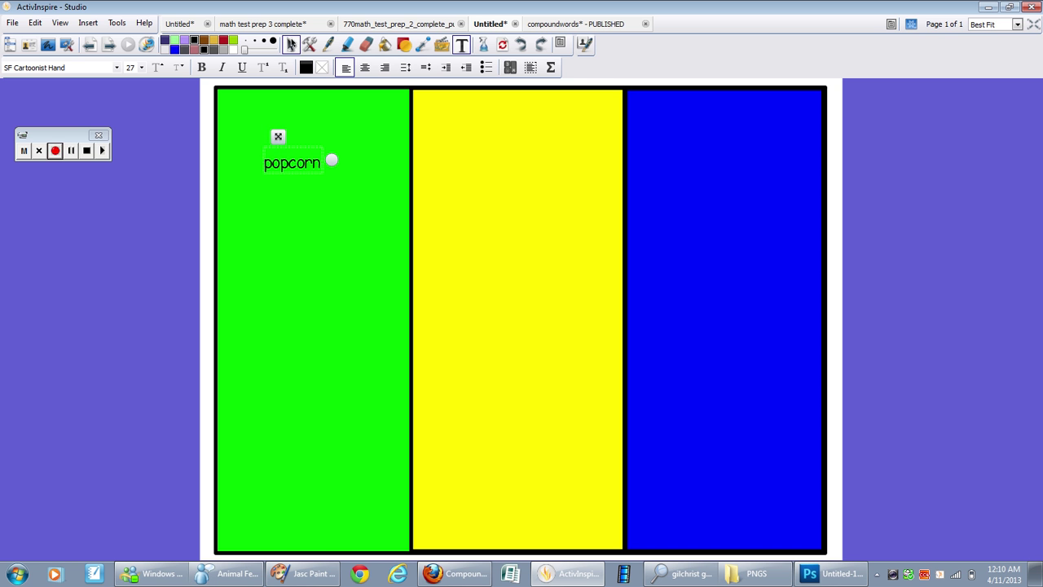
Step: Enlarge the popcorn text five sizes and move it to the top of the green column
left_click(291, 44)
left_click(290, 155)
left_click(340, 105)
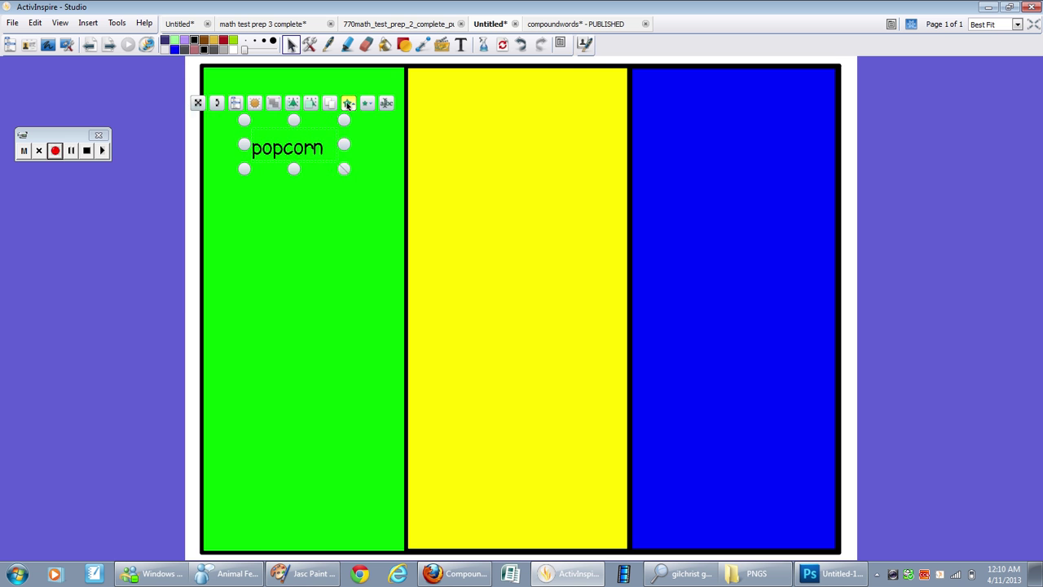
left_click(349, 104)
left_click(356, 104)
left_click(364, 105)
left_click(373, 104)
left_click(387, 110)
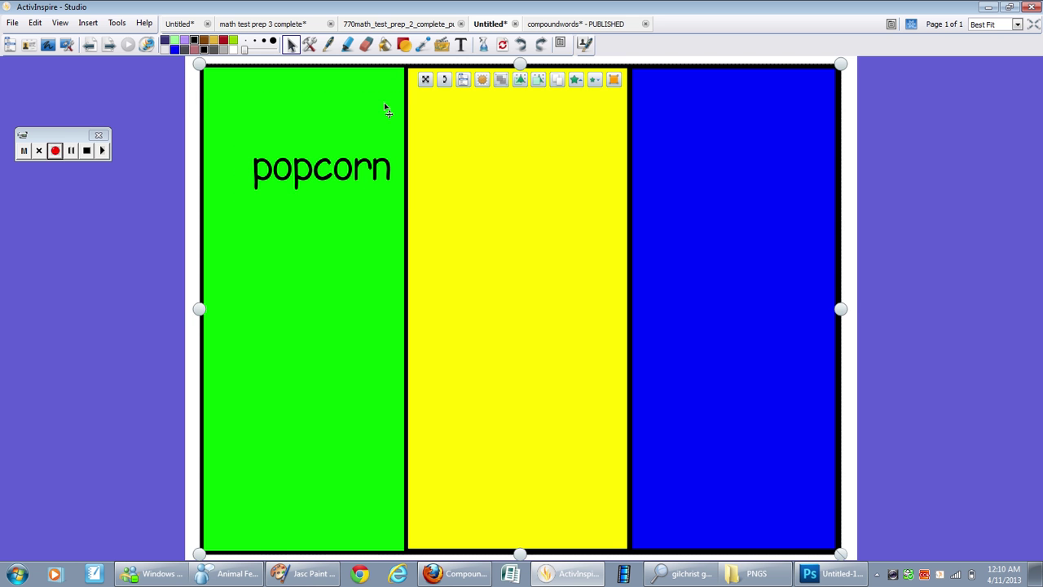
left_click_drag(300, 167, 279, 101)
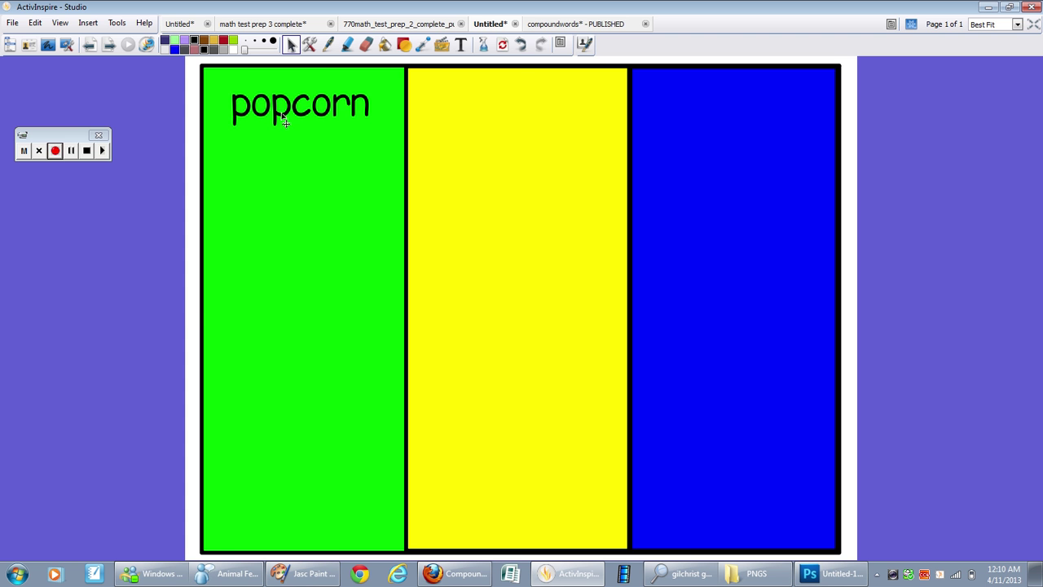
Step: Colour the letters 'pop' with the yellow sampled from the middle column
left_click(285, 118)
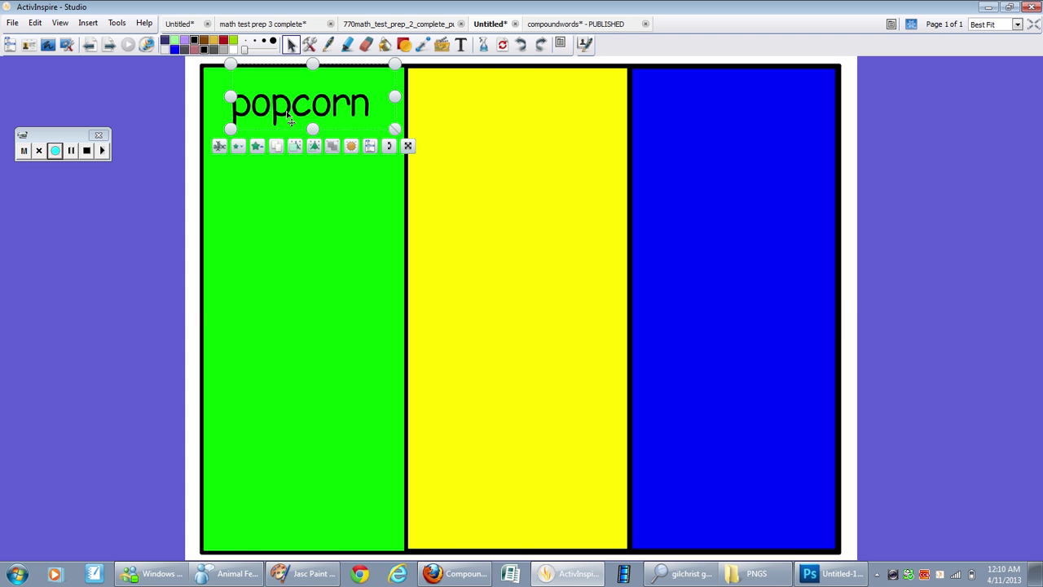
left_click(254, 191)
left_click(453, 145)
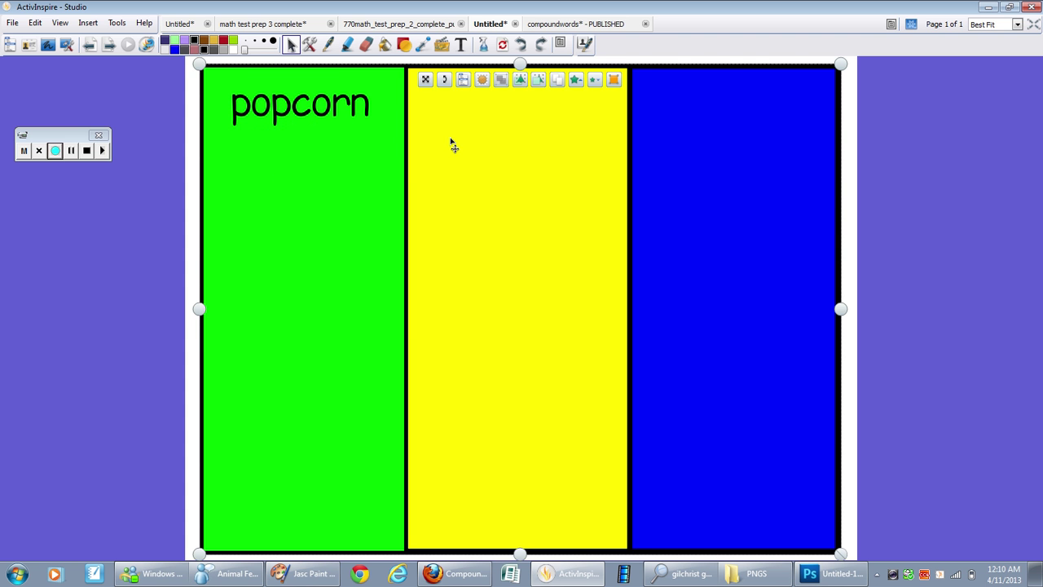
double_click(293, 106)
left_click_drag(302, 122, 250, 132)
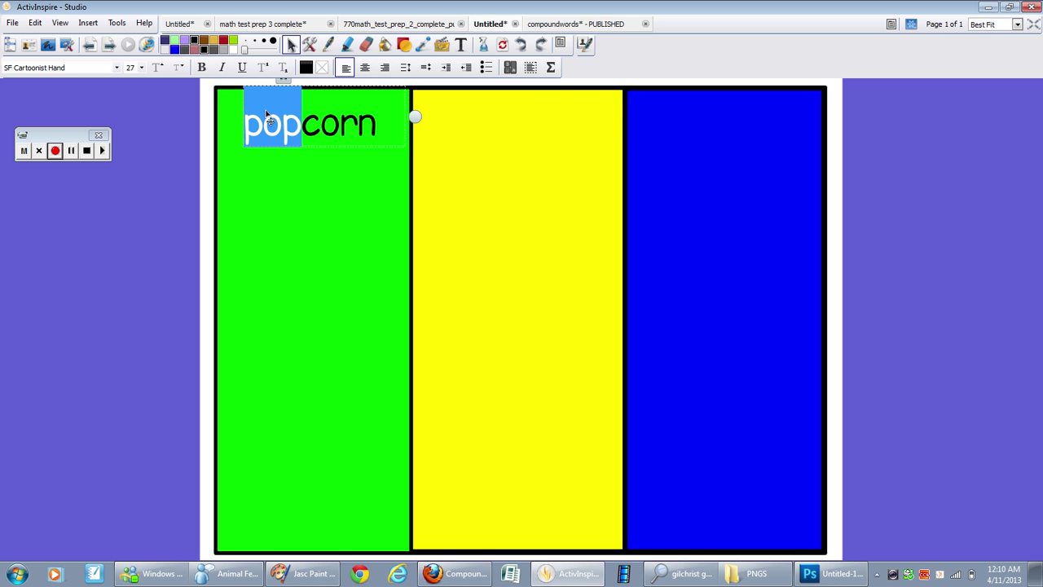
left_click(306, 69)
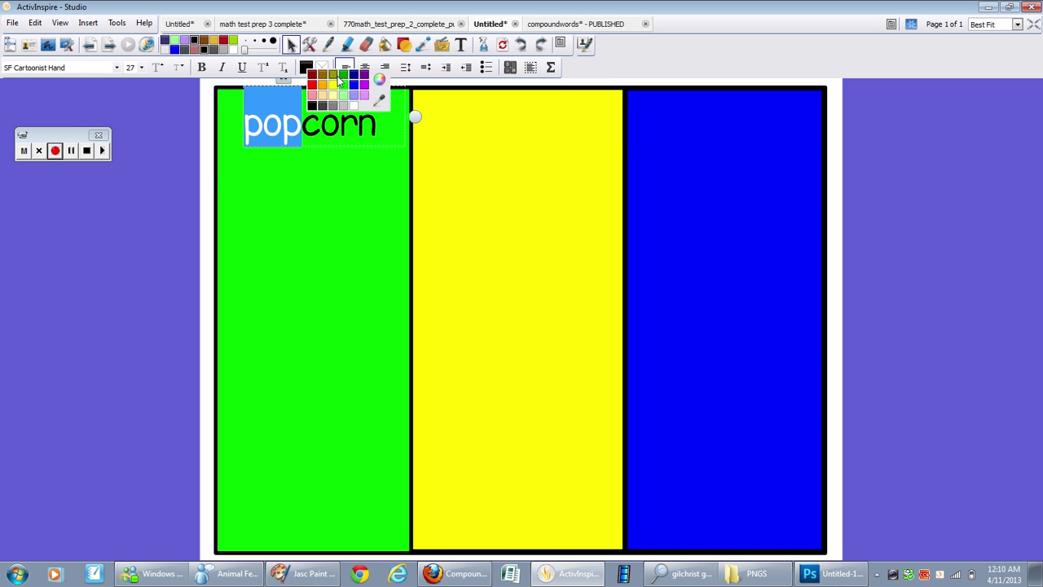
left_click(379, 100)
left_click(473, 156)
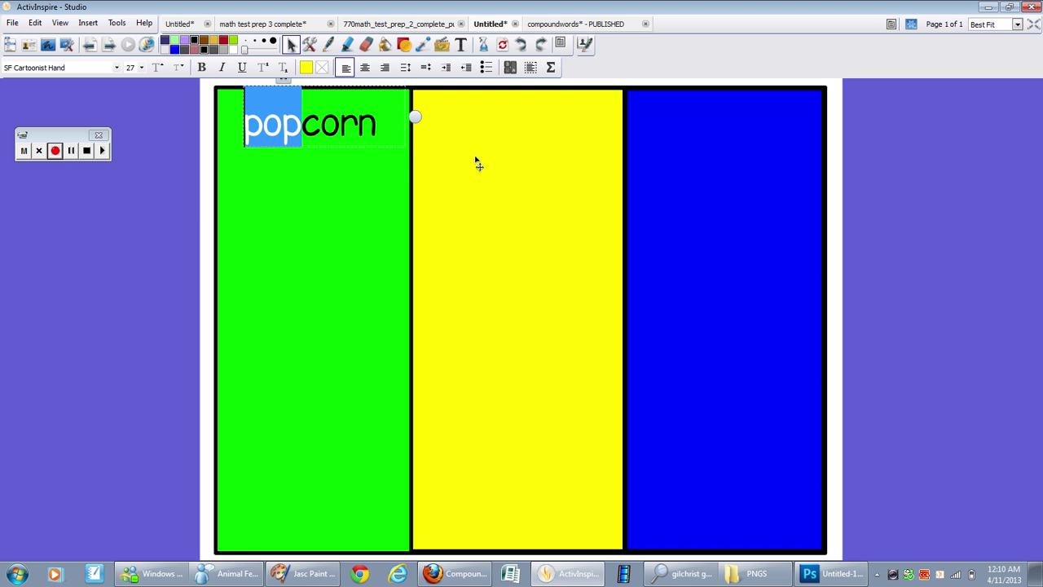
Step: Colour 'corn' with the green sampled from the left column and reposition popcorn
double_click(358, 123)
left_click_drag(368, 128, 302, 126)
left_click(311, 70)
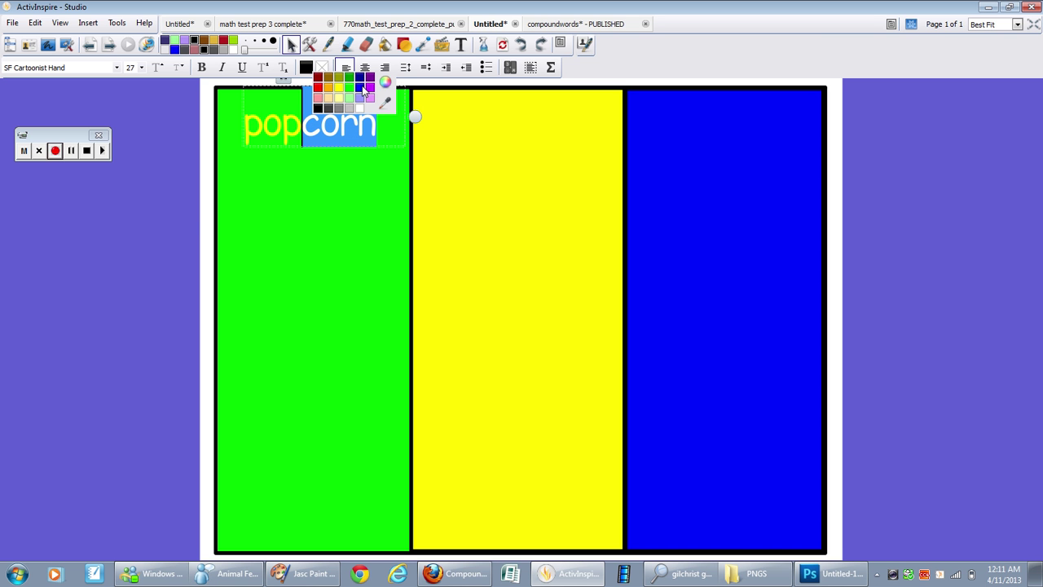
left_click(385, 104)
left_click(352, 200)
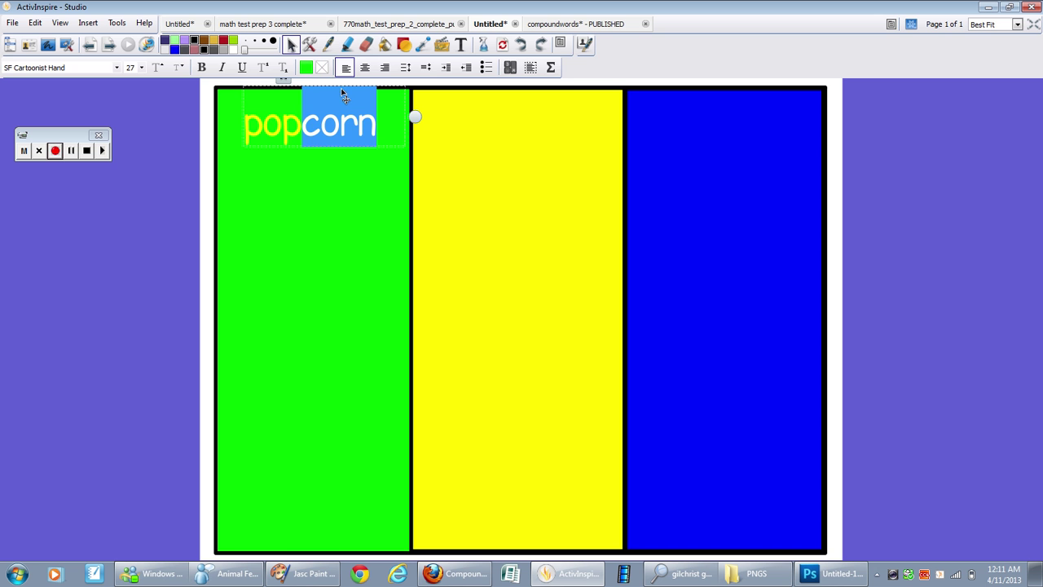
left_click(292, 46)
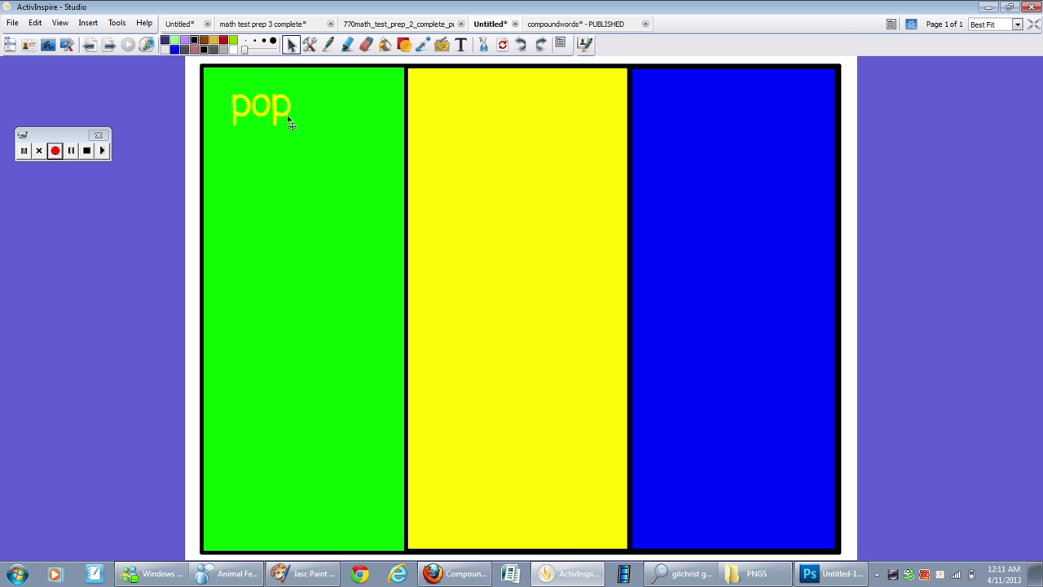
mouse_move(275, 120)
left_mouse_down()
mouse_move(708, 120)
mouse_move(275, 119)
left_mouse_up()
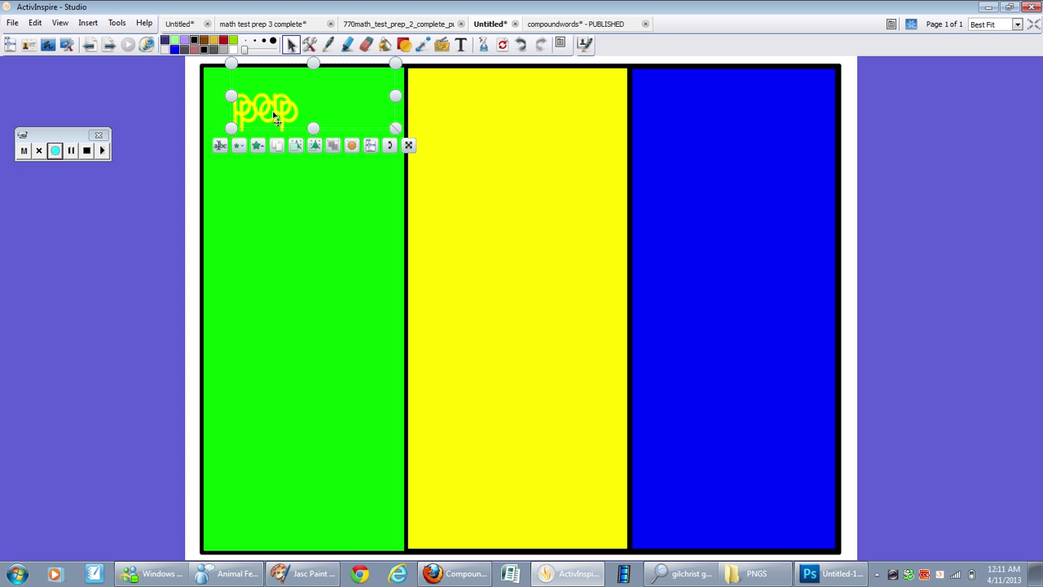
Step: Place the copy below popcorn, retype it as black 'butterfly' and widen its box
left_click_drag(275, 119, 274, 182)
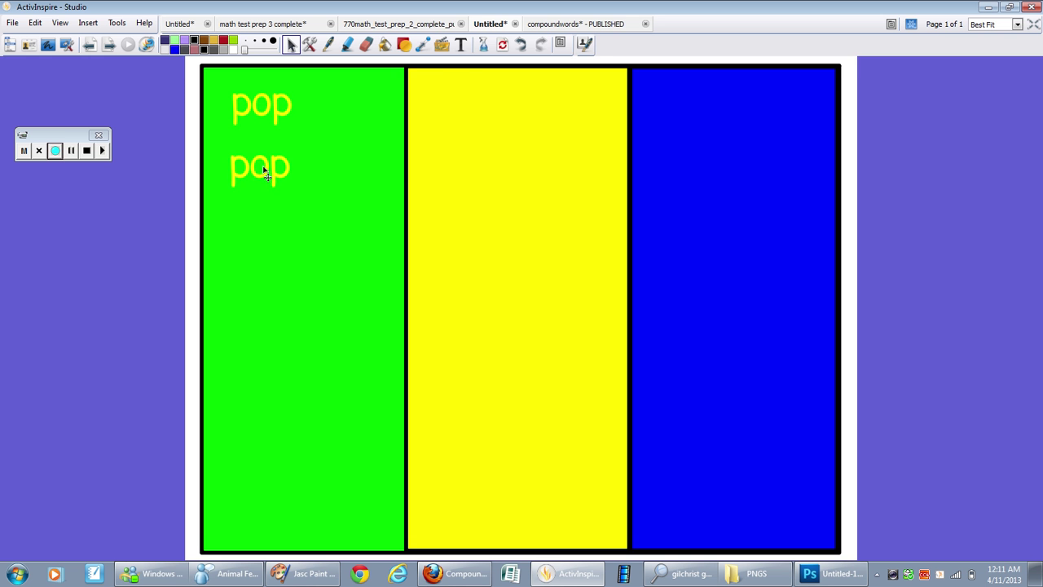
double_click(263, 171)
type("corn")
key("ctrl+a")
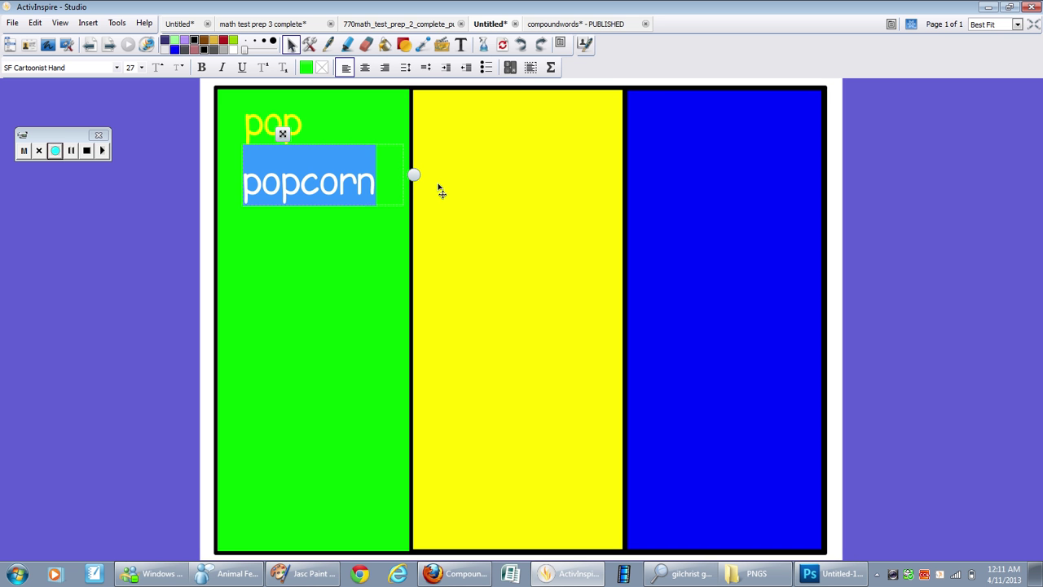
left_click(306, 68)
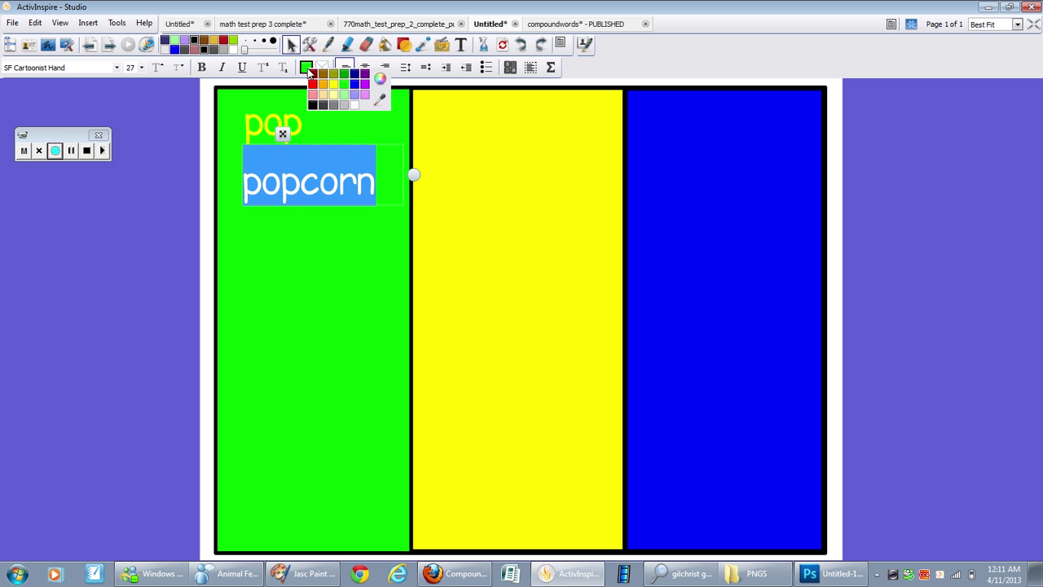
left_click(313, 105)
type("bu")
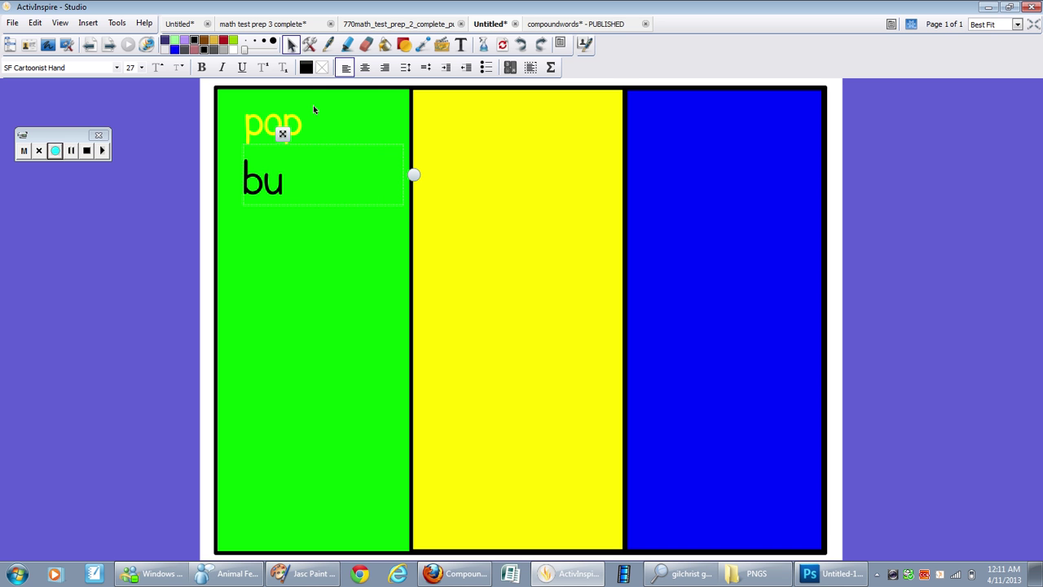
type("tterfly")
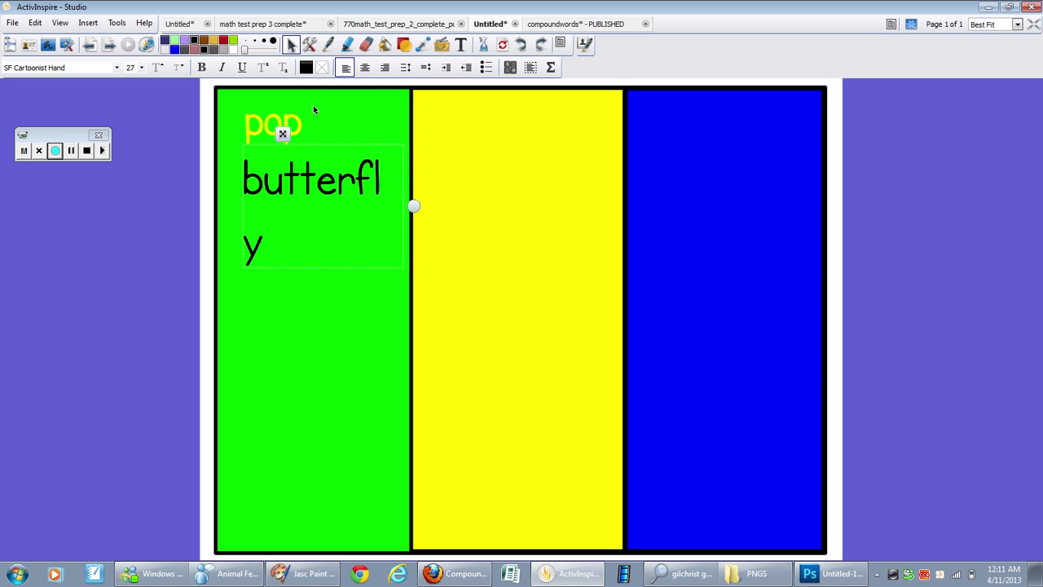
left_click_drag(413, 205, 516, 201)
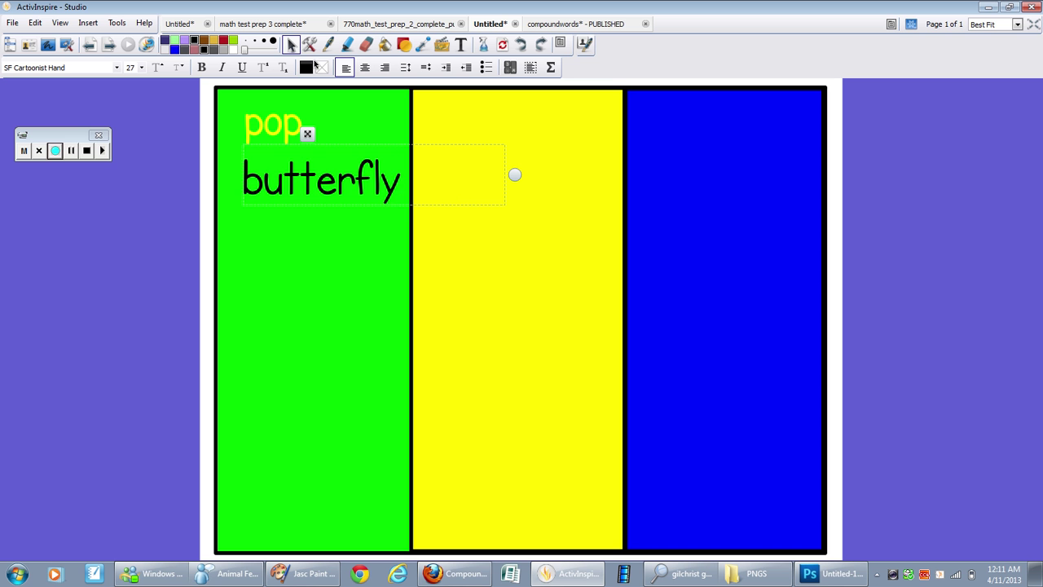
Step: Colour the letters 'butter' with the yellow sampled from the yellow column
left_click(318, 171)
double_click(319, 173)
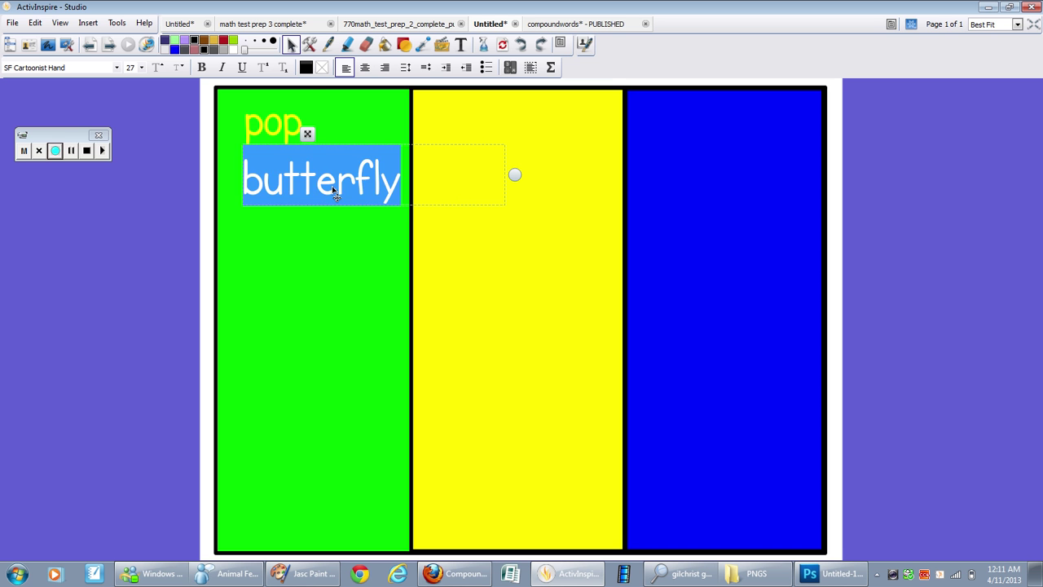
left_click(338, 191)
left_click_drag(350, 193, 234, 192)
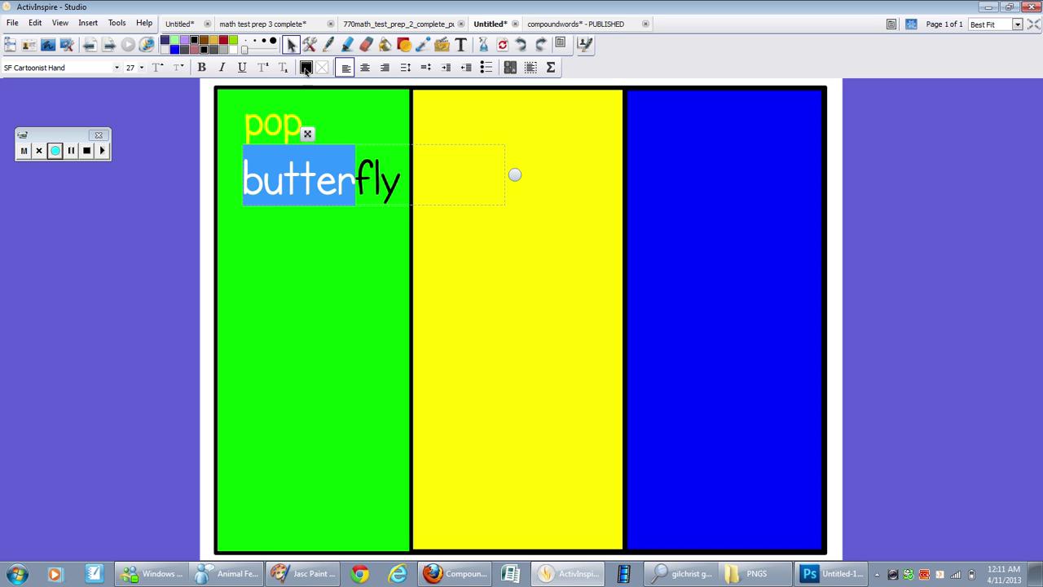
left_click(307, 68)
left_click(377, 98)
left_click(442, 109)
left_click(291, 45)
Step: Colour 'fly' with the green column's colour, then slide popcorn and butterfly to test
double_click(399, 179)
left_click_drag(400, 179, 365, 186)
left_click(306, 69)
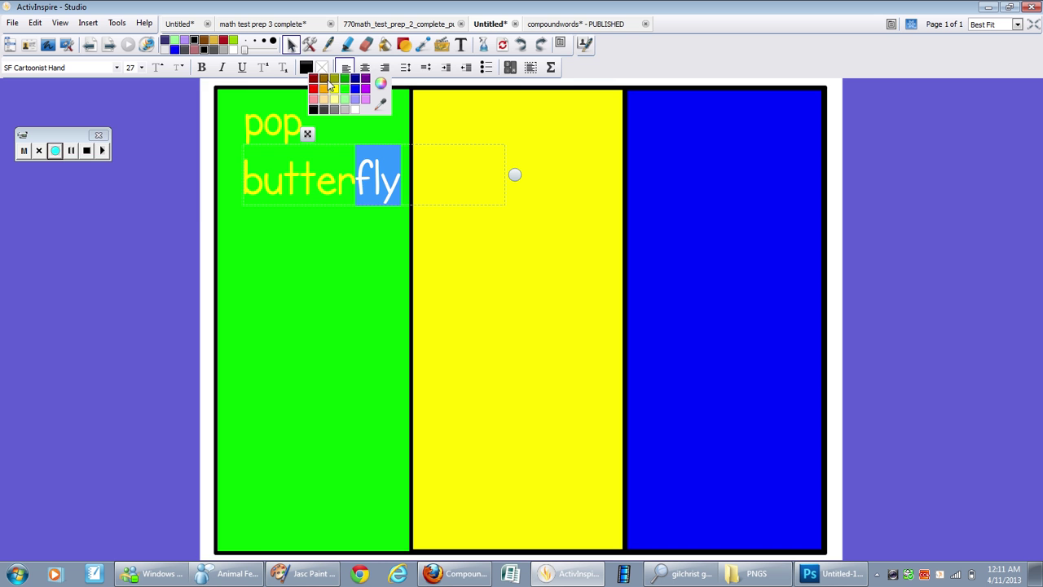
left_click(380, 102)
left_click(361, 244)
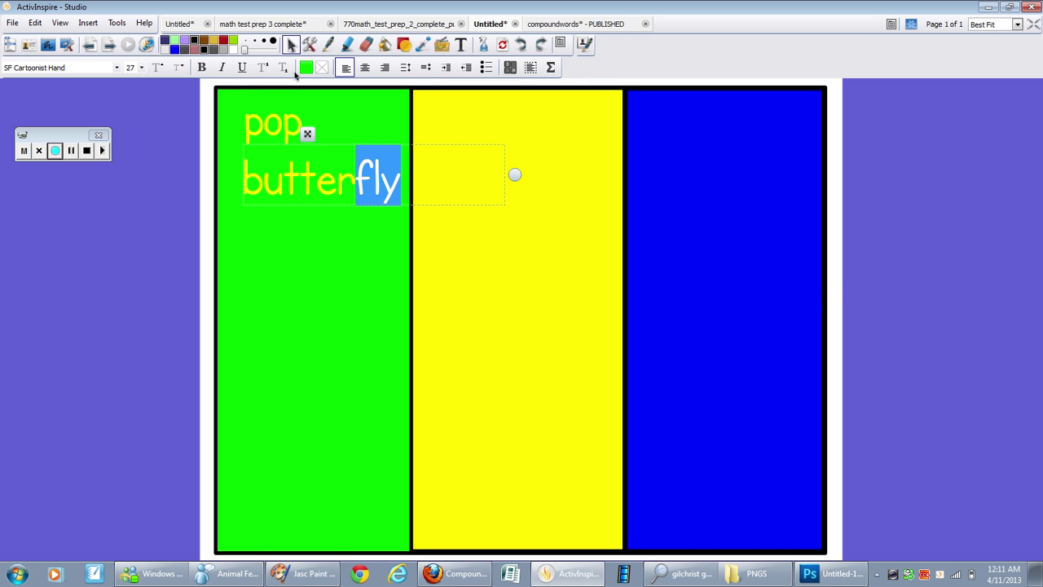
left_click(317, 237)
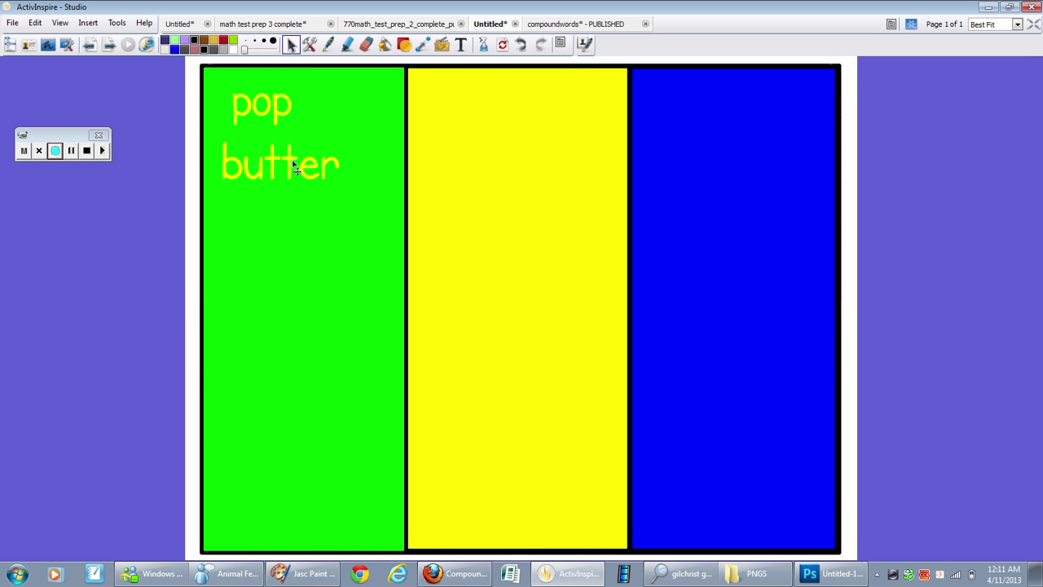
mouse_move(267, 121)
left_mouse_down()
mouse_move(501, 126)
mouse_move(603, 107)
mouse_move(681, 116)
mouse_move(320, 89)
mouse_move(265, 110)
left_mouse_up()
mouse_move(259, 169)
left_mouse_down()
mouse_move(695, 167)
mouse_move(338, 145)
mouse_move(249, 172)
mouse_move(262, 174)
left_mouse_up()
Step: With popcorn selected, show its Property Browser with the Restrictors section expanded
left_click(257, 108)
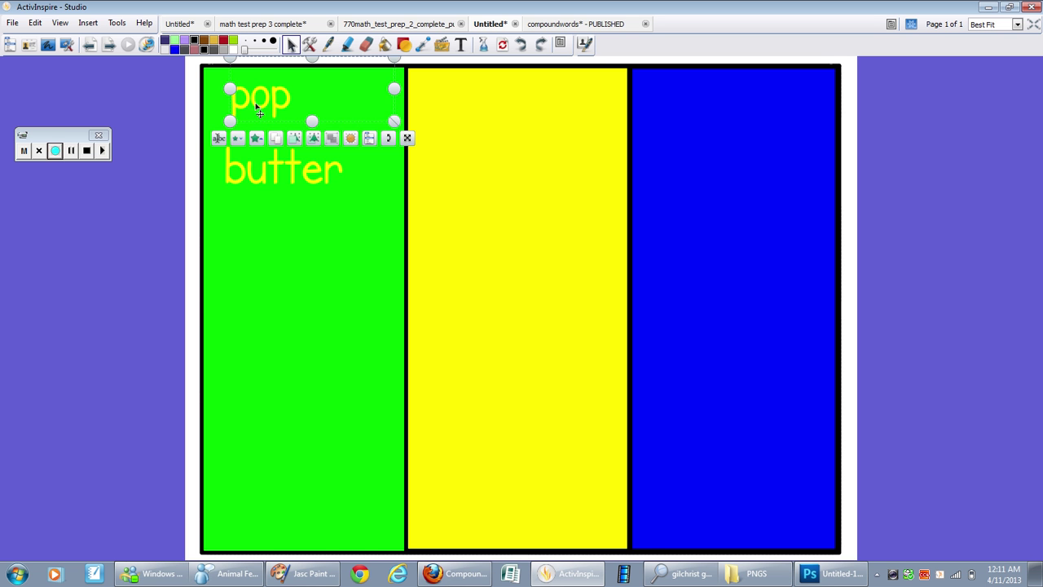
mouse_move(257, 106)
left_mouse_down()
mouse_move(454, 264)
mouse_move(432, 362)
mouse_move(241, 116)
mouse_move(263, 113)
mouse_move(362, 215)
mouse_move(262, 145)
mouse_move(259, 116)
left_mouse_up()
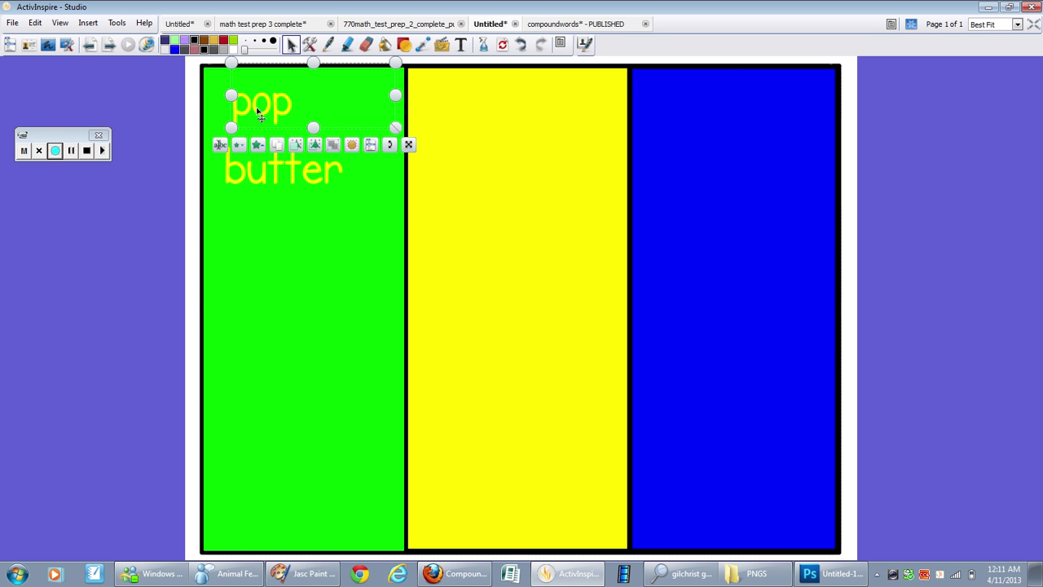
key("ctrl+b")
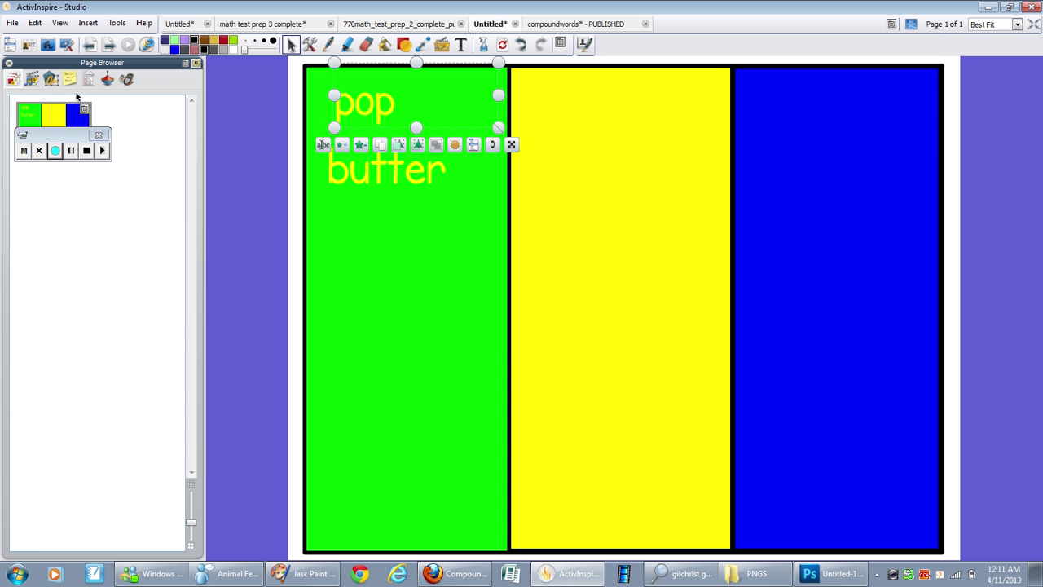
left_click(55, 150)
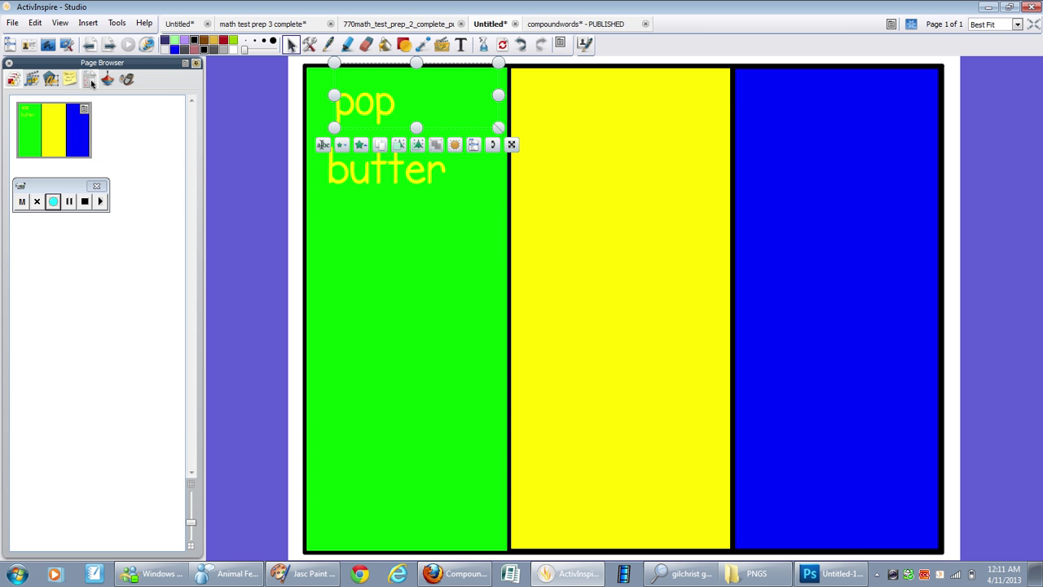
left_click(91, 84)
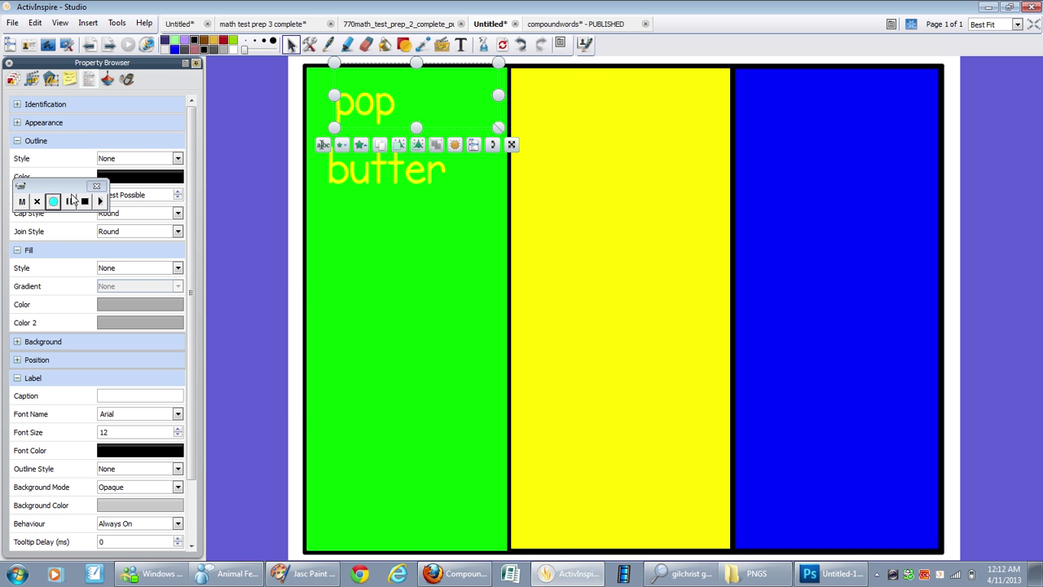
left_click_drag(56, 188, 249, 529)
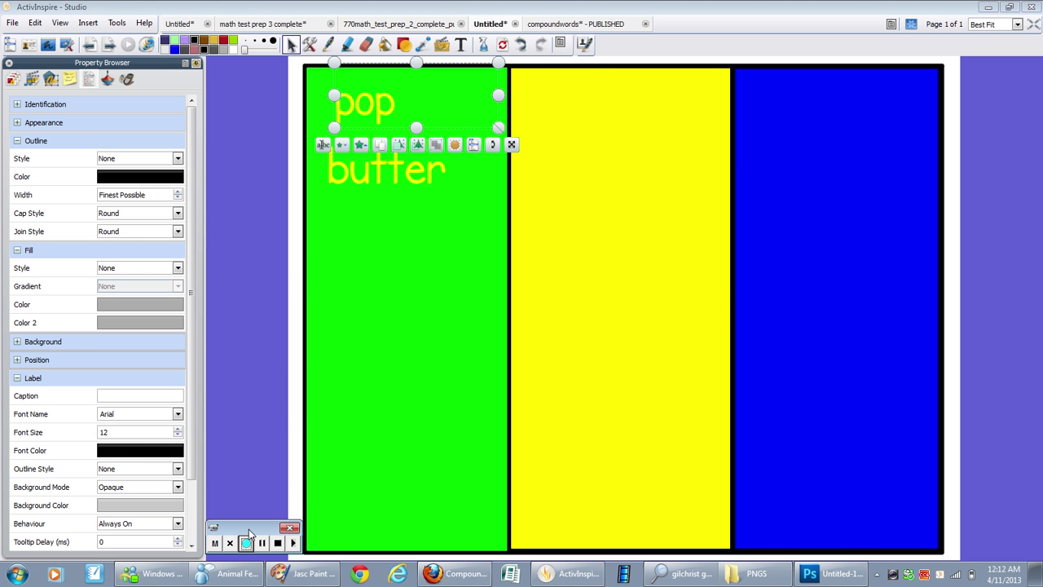
left_click_drag(195, 234, 179, 318)
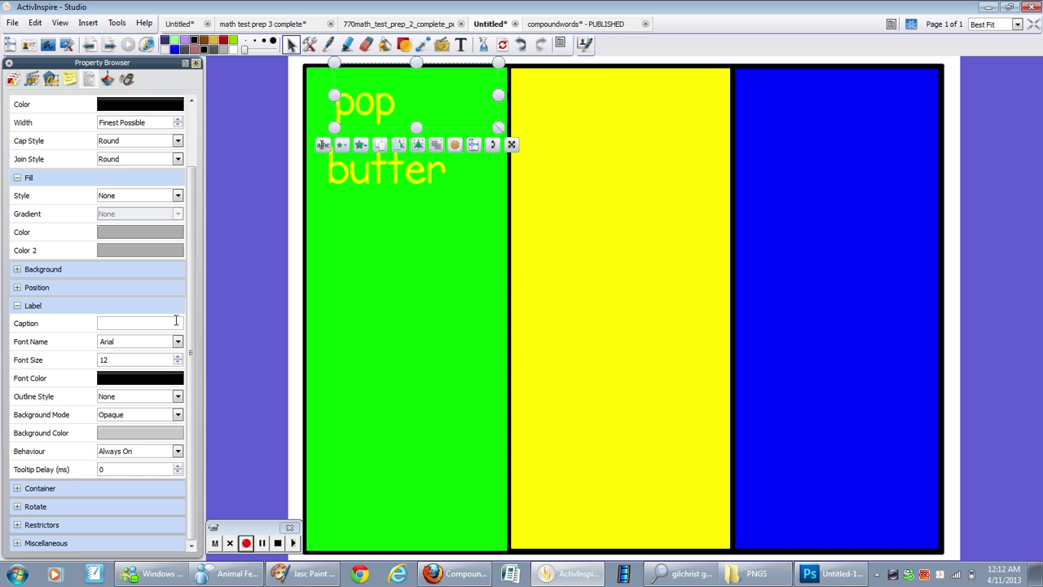
left_click(18, 524)
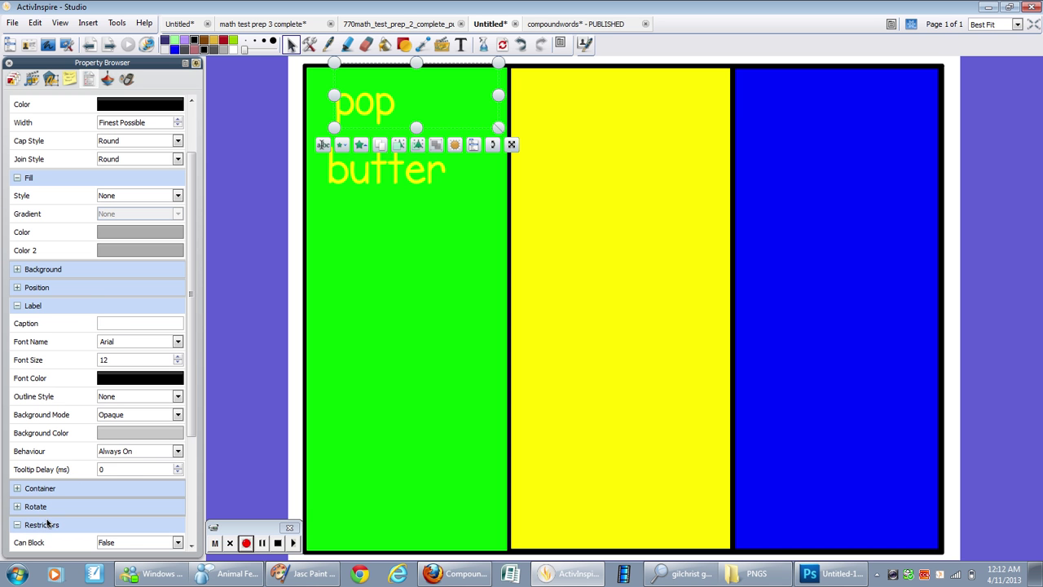
left_click_drag(189, 341, 190, 444)
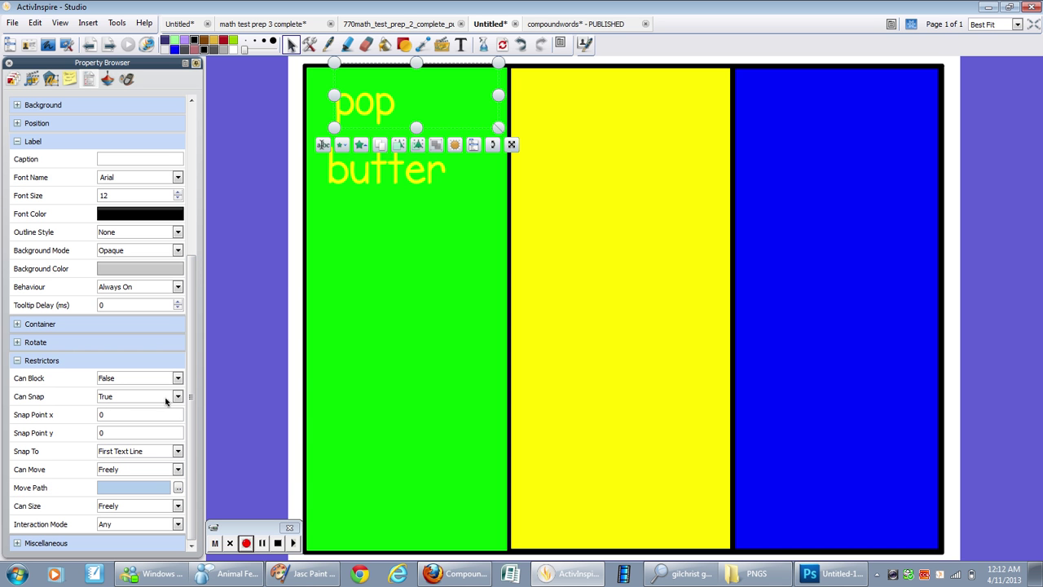
Step: Set popcorn's Can Move restriction to Horizontally and slide it sideways to test
left_click(289, 190)
left_click(392, 120)
mouse_move(383, 99)
left_mouse_down()
mouse_move(361, 232)
mouse_move(400, 87)
mouse_move(386, 114)
left_mouse_up()
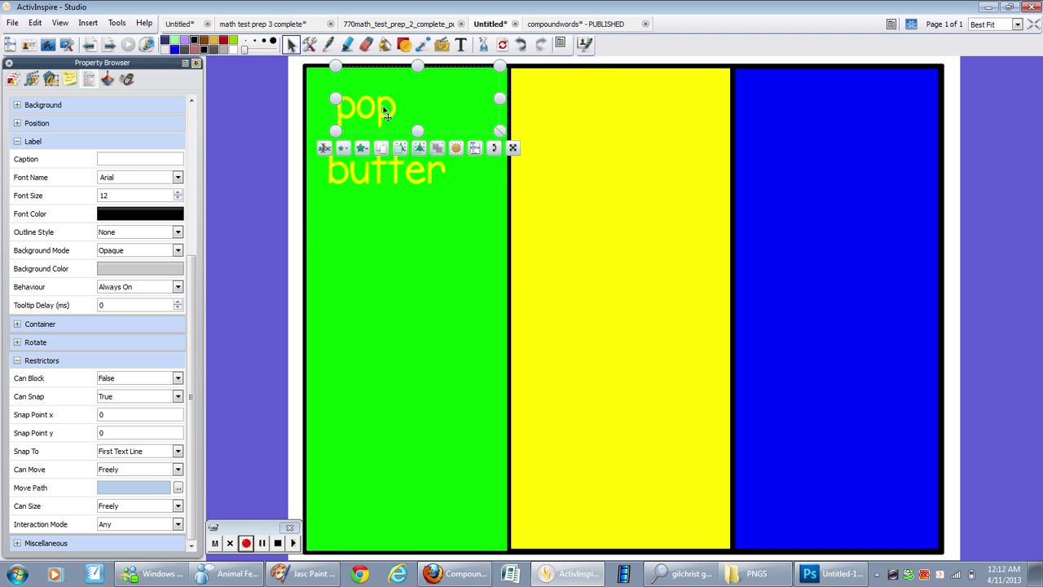
left_click(177, 470)
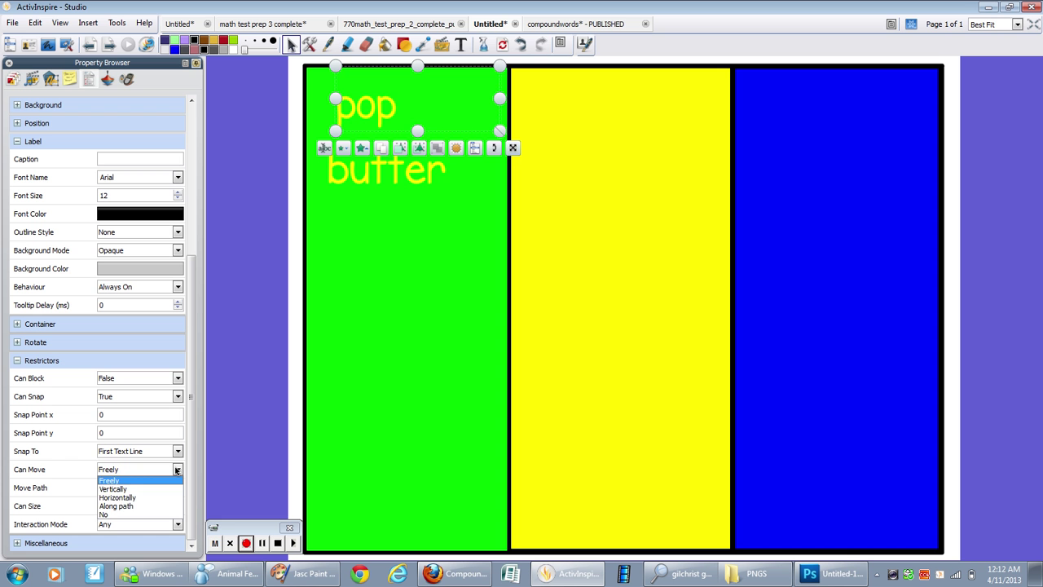
left_click(163, 498)
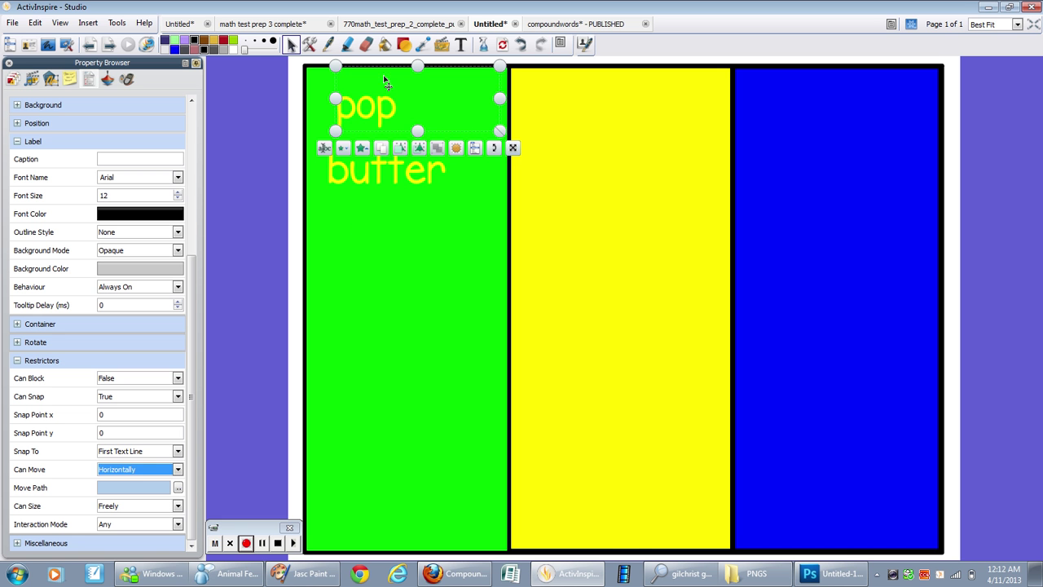
left_click_drag(377, 114, 435, 122)
Step: Set butterfly's Can Move restriction to Horizontally and slide it behind the yellow column
left_click(407, 178)
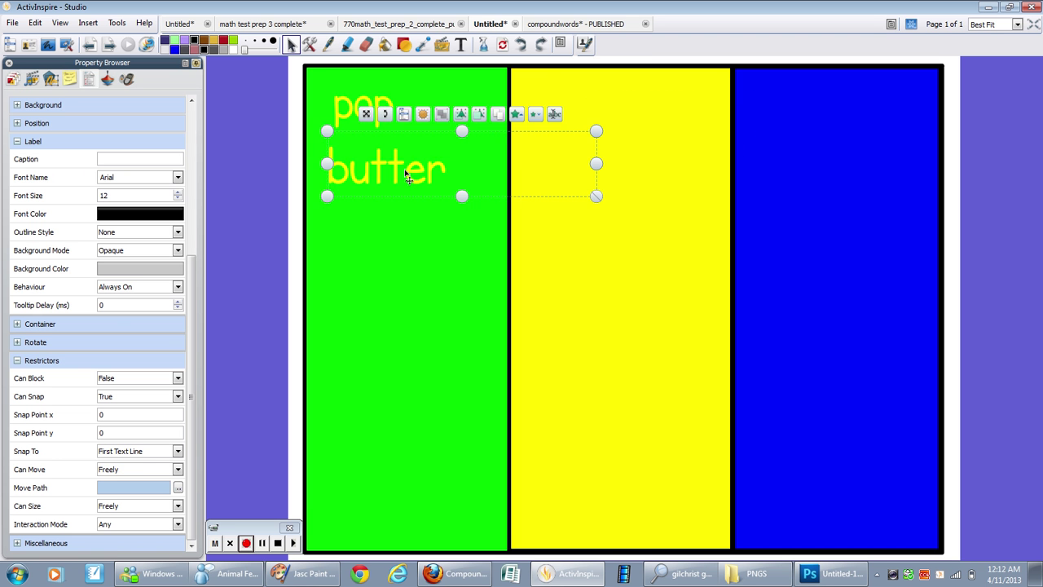
left_click(177, 469)
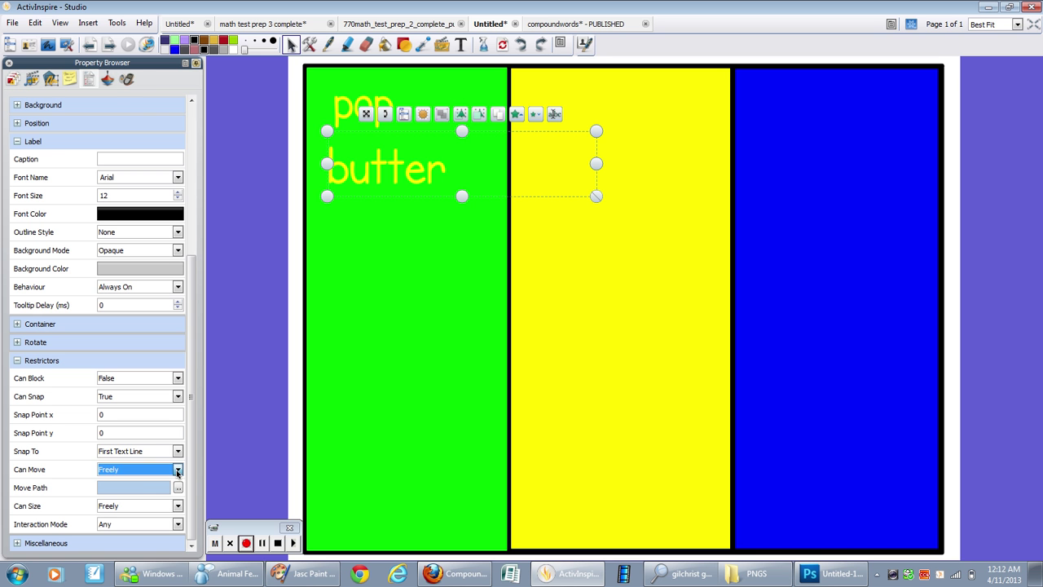
left_click(178, 469)
left_click(165, 497)
double_click(383, 173)
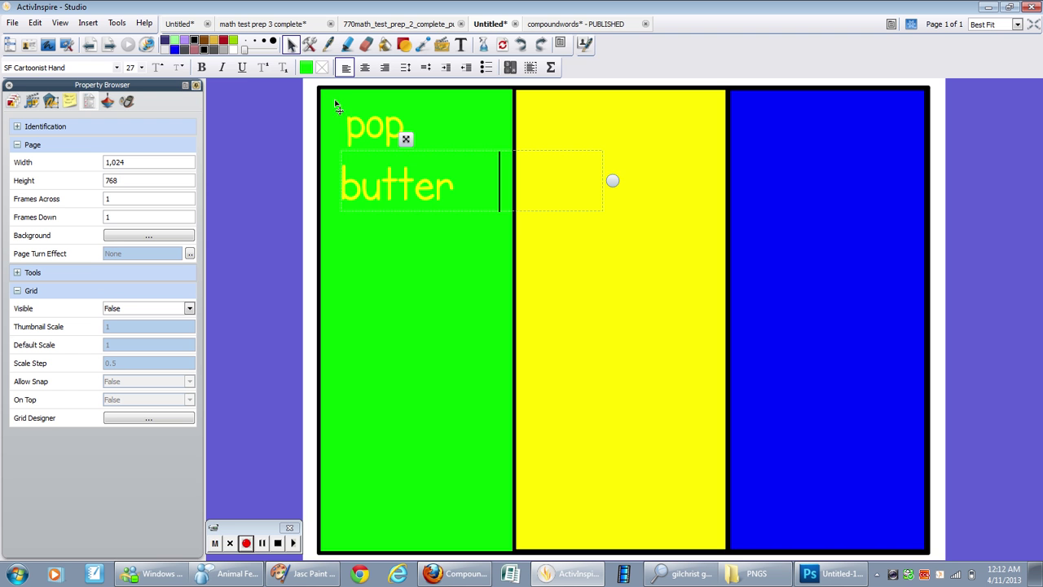
left_click(298, 50)
mouse_move(421, 196)
left_mouse_down()
mouse_move(817, 191)
mouse_move(392, 193)
mouse_move(435, 187)
mouse_move(415, 193)
left_mouse_up()
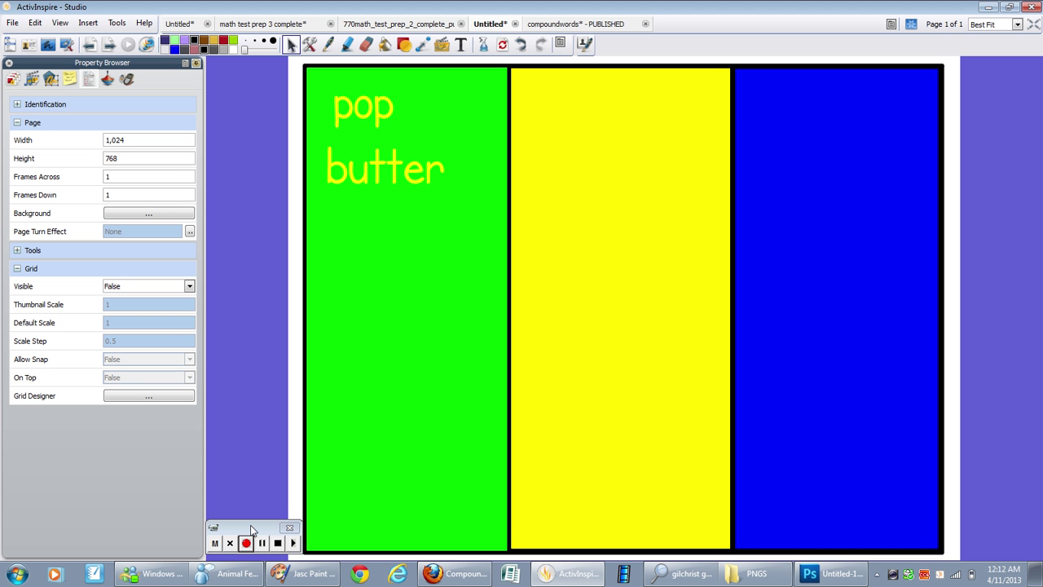
left_click_drag(252, 530, 259, 206)
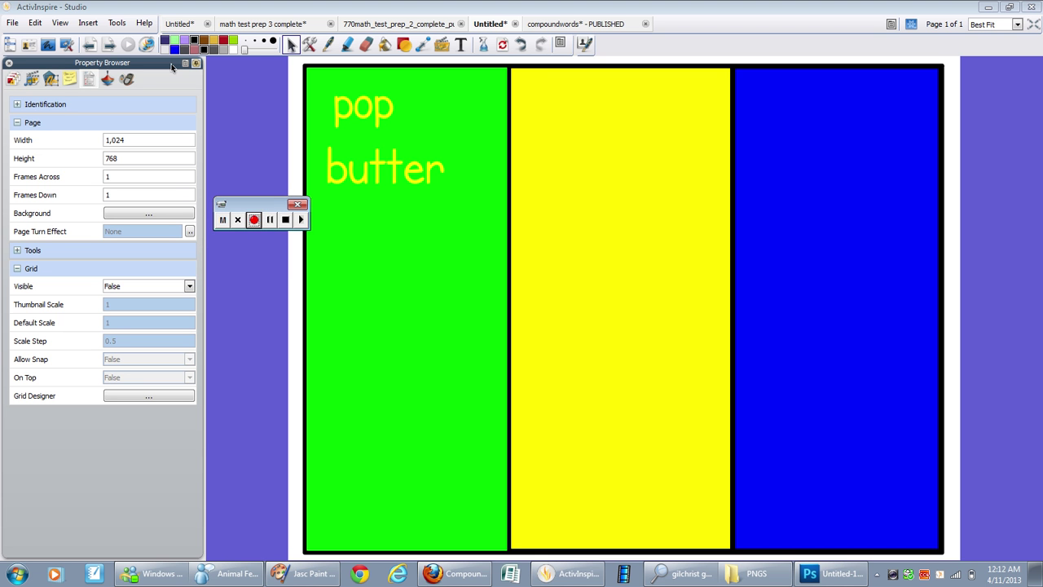
left_click(9, 64)
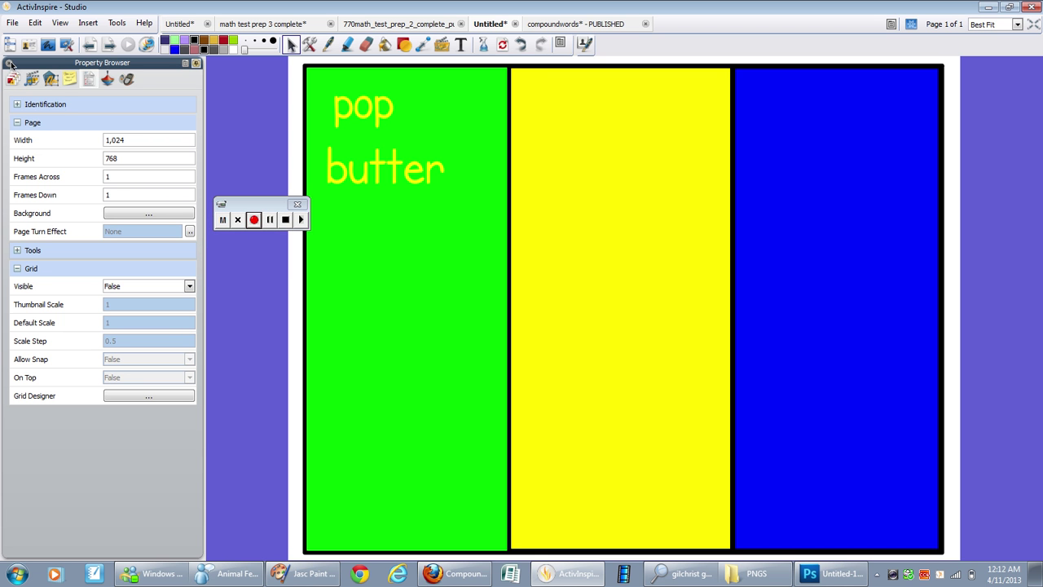